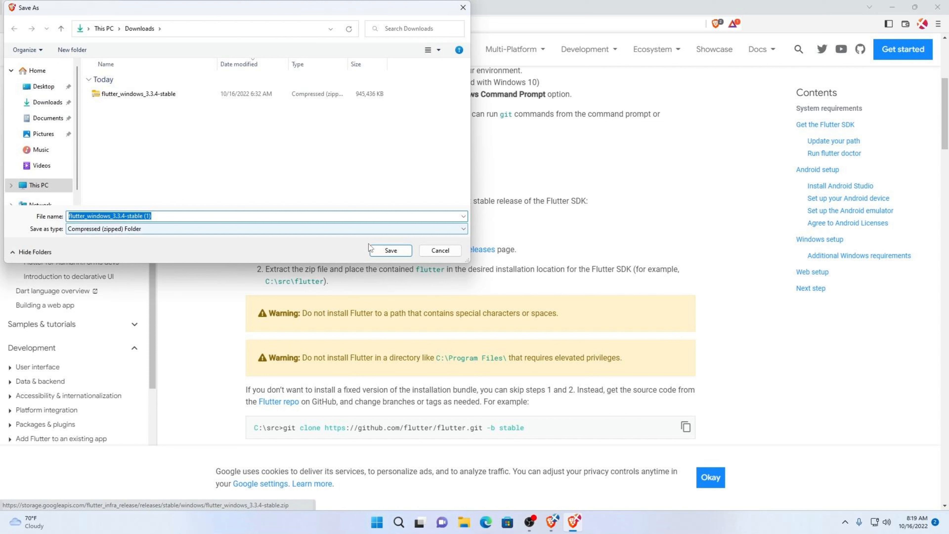
# Copy the flutter folder from the flutter_windows_3.3.4-stable archive in Downloads into the Documents folder
pyautogui.click(373, 249)
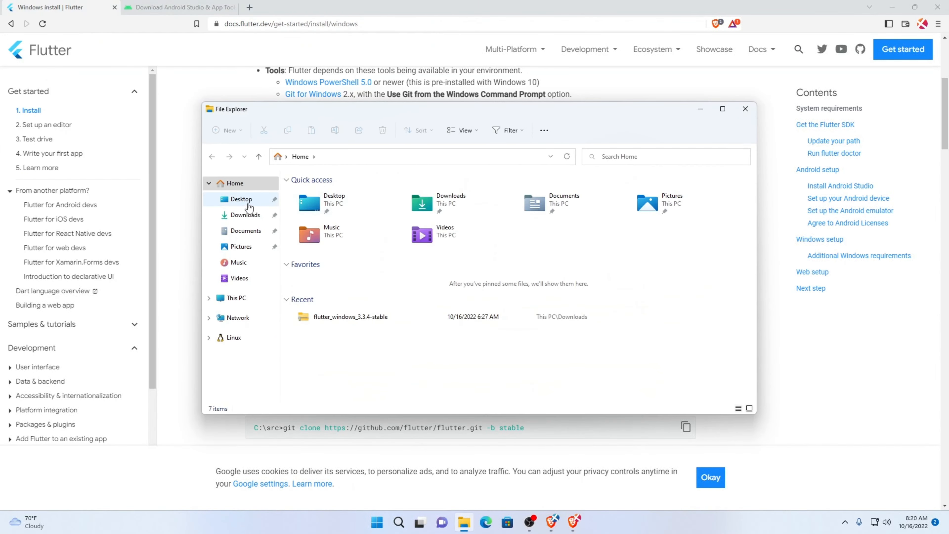
pyautogui.click(245, 215)
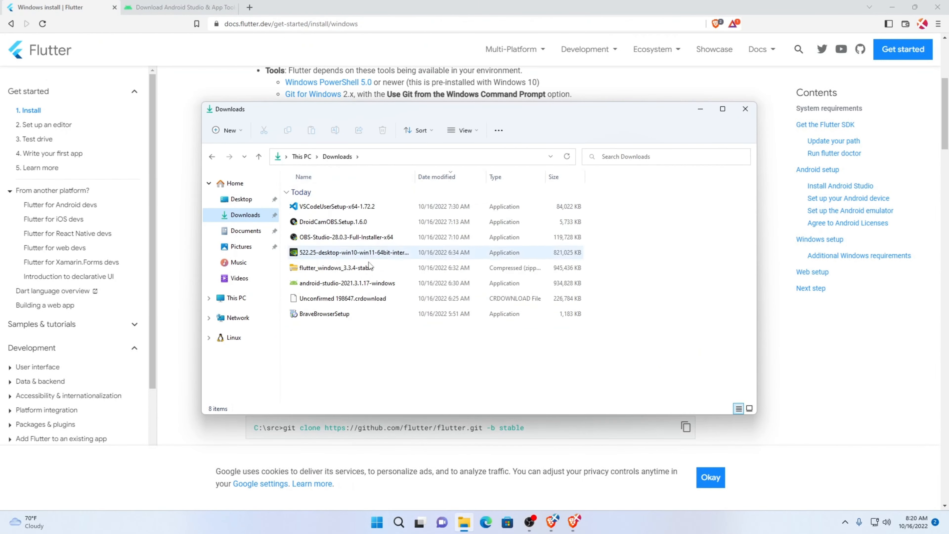
pyautogui.click(368, 272)
pyautogui.rightClick(368, 275)
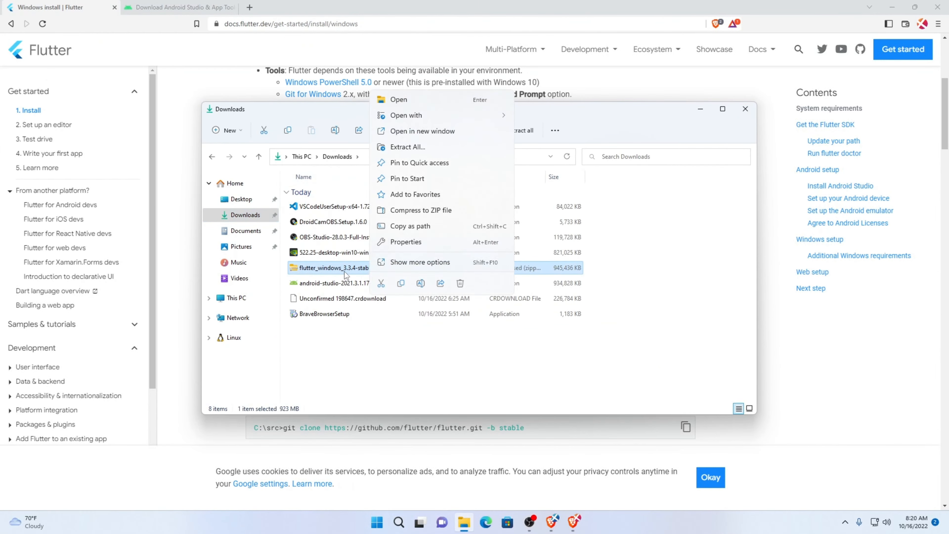
pyautogui.click(346, 267)
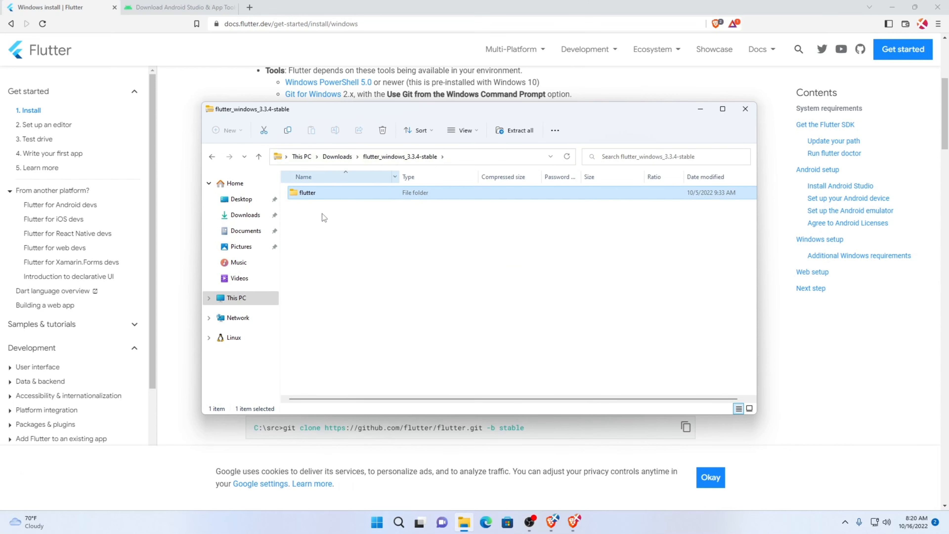
pyautogui.click(245, 231)
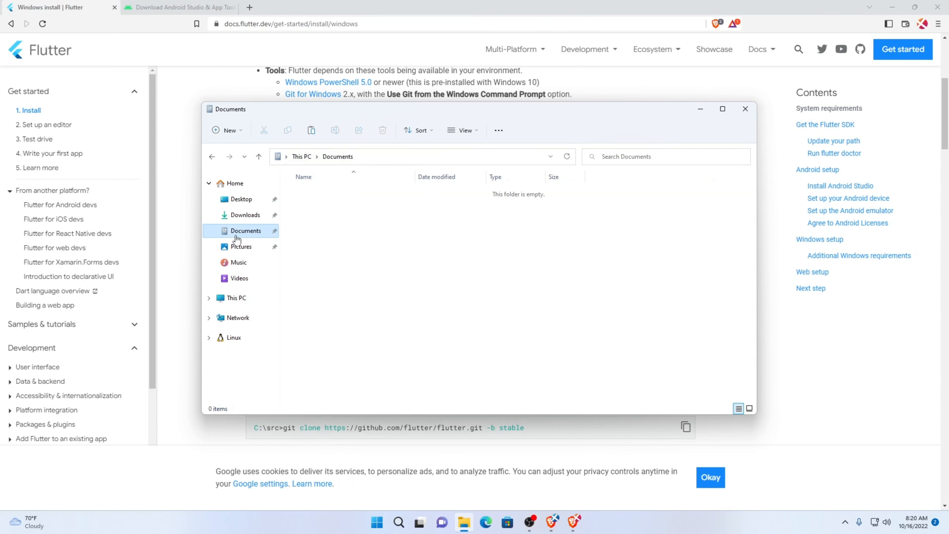
pyautogui.hotkey('ctrl', 'v')
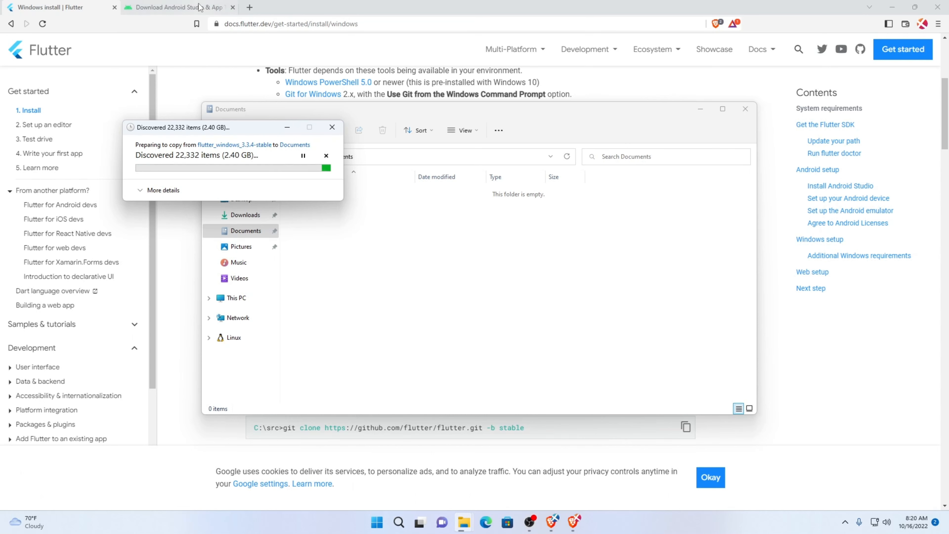
# Agree to the Android Studio terms and conditions and download Android Studio Dolphin 2021.3.1 Patch 1 for Windows
pyautogui.click(176, 6)
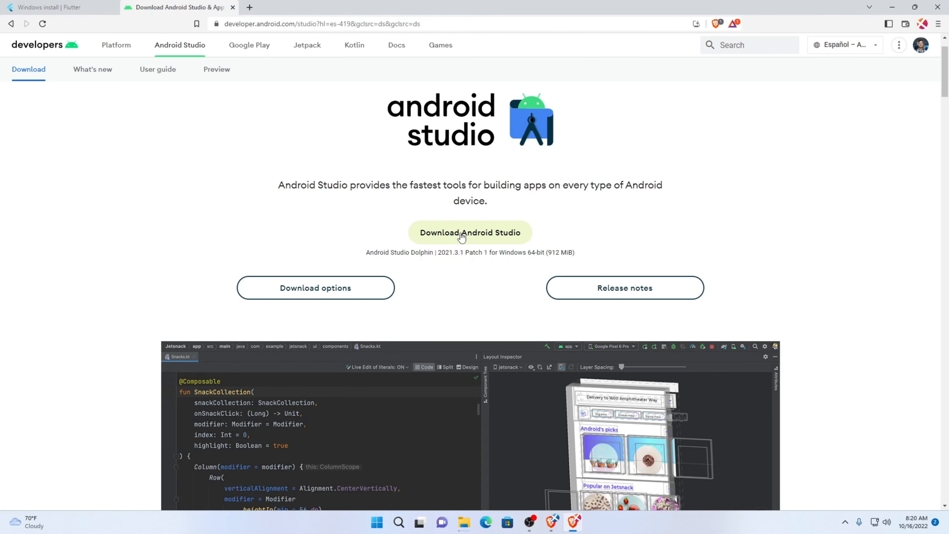
pyautogui.click(443, 232)
pyautogui.scroll(-10, 324, 345)
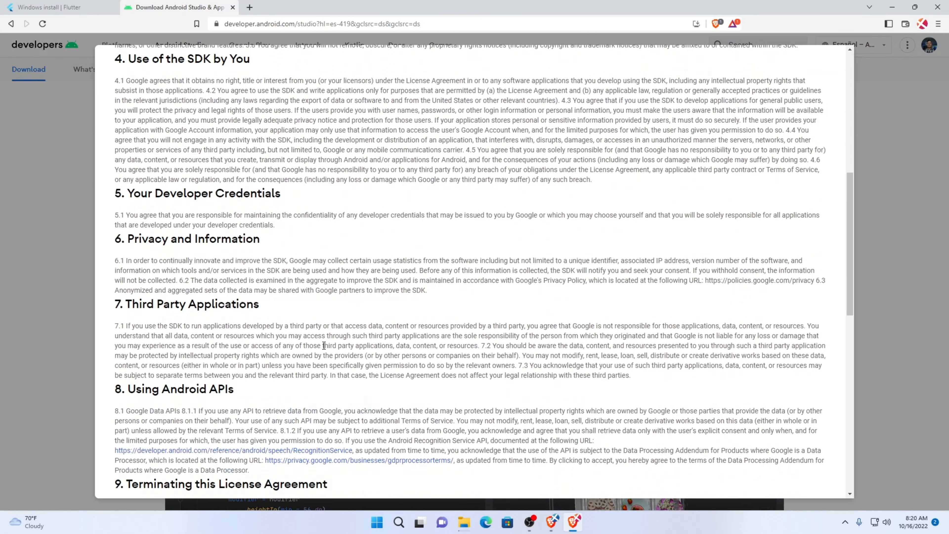
pyautogui.scroll(-10, 323, 346)
pyautogui.click(146, 412)
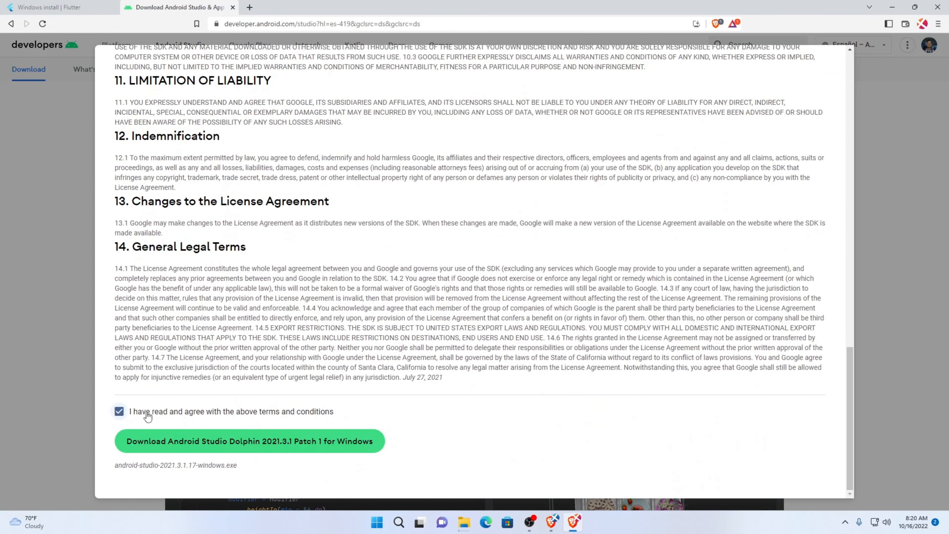
pyautogui.click(186, 436)
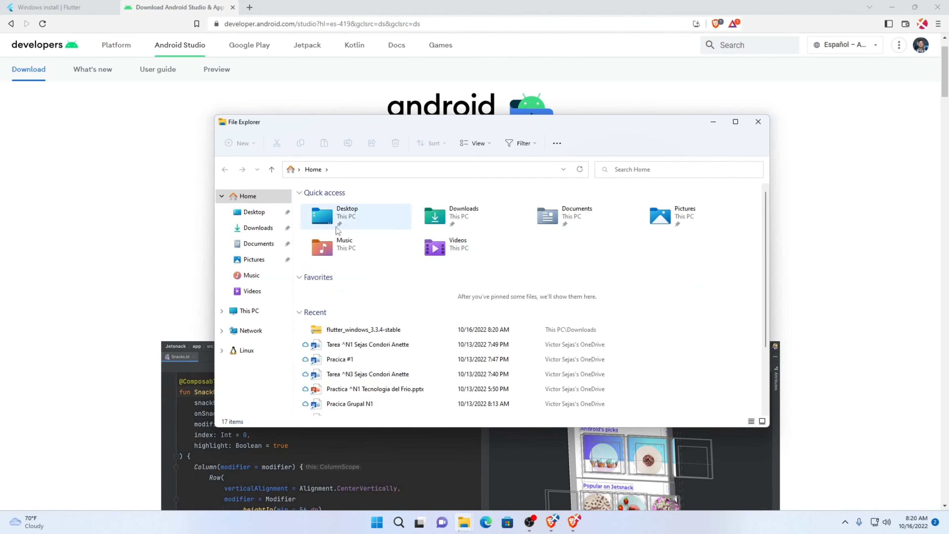
# Launch the android-studio-2021.3.1.17-windows installer from the Downloads folder
pyautogui.click(258, 228)
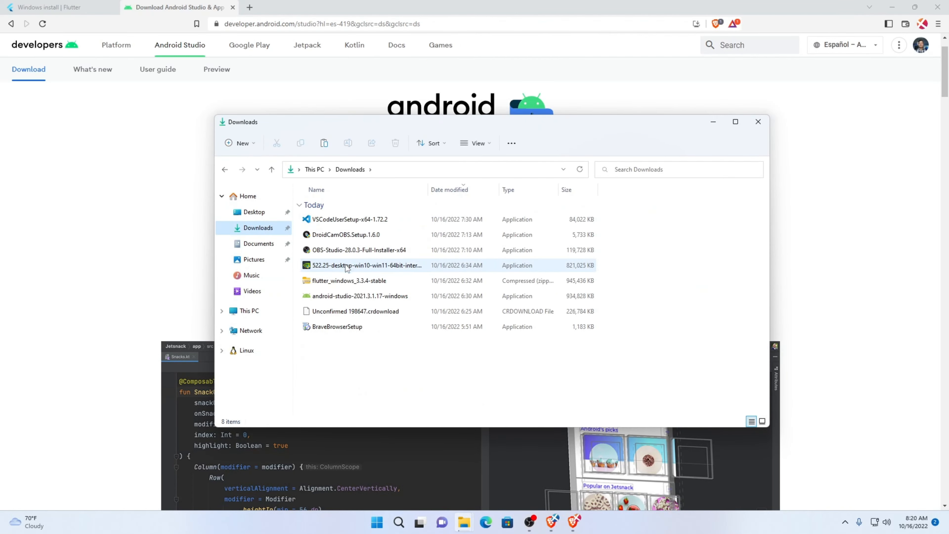
pyautogui.click(348, 297)
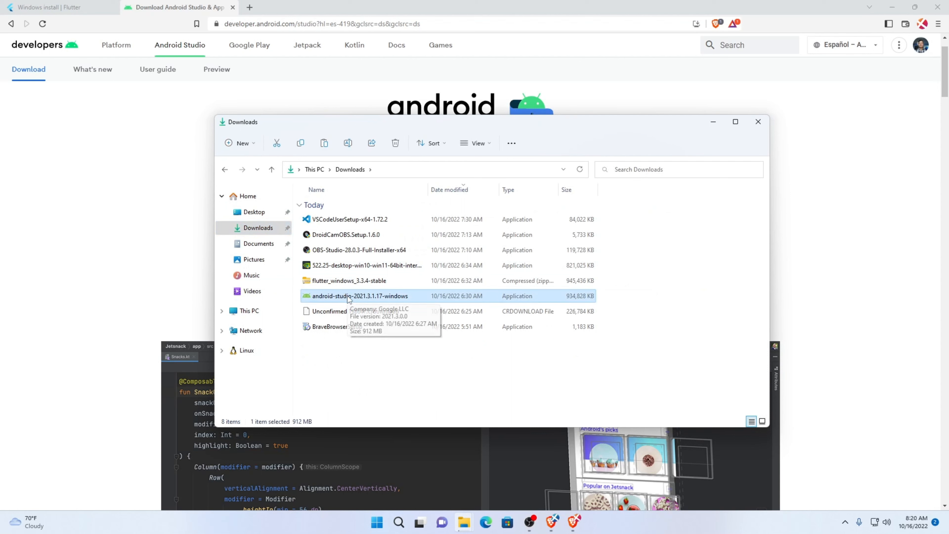
pyautogui.rightClick(350, 298)
pyautogui.click(378, 349)
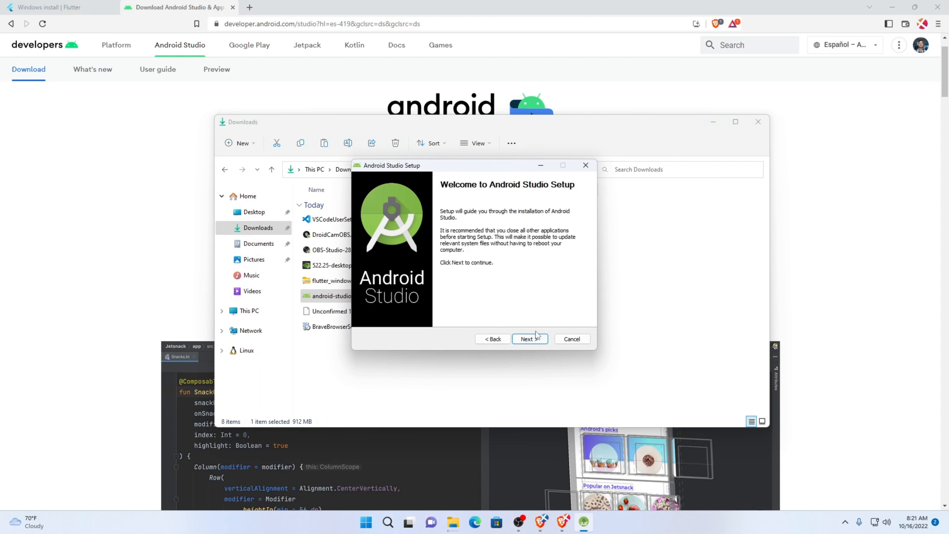
# Install Android Studio with the Android Virtual Device component and the default Start Menu folder, and start it on finishing
pyautogui.click(536, 338)
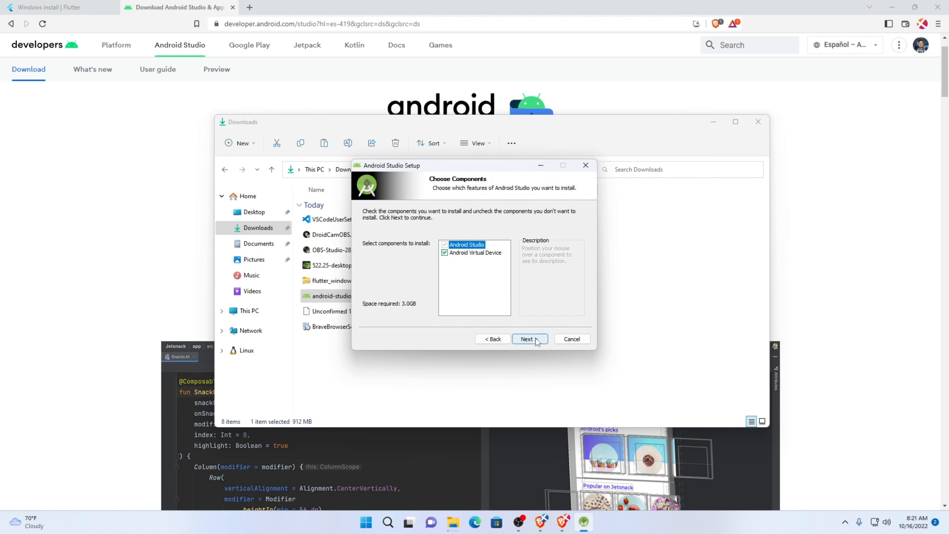
pyautogui.click(535, 338)
pyautogui.click(535, 338)
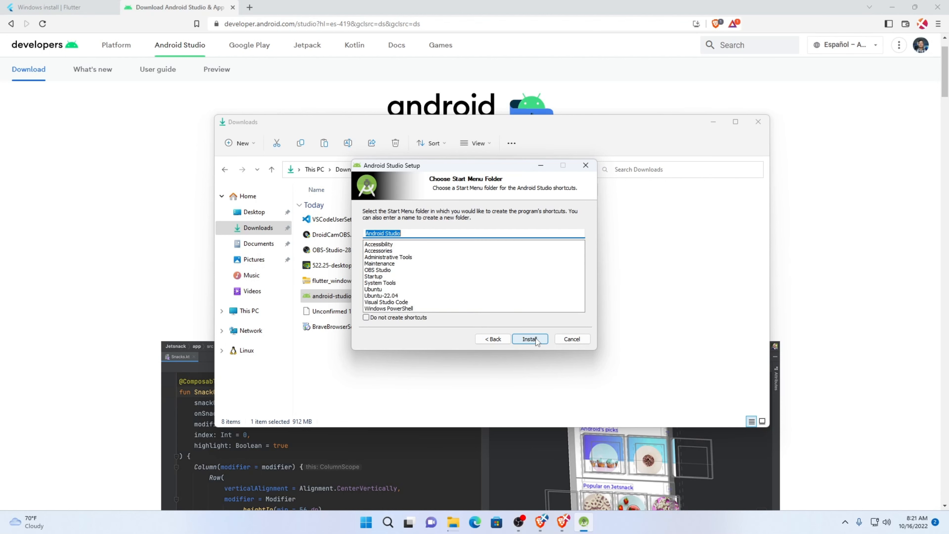
pyautogui.click(535, 338)
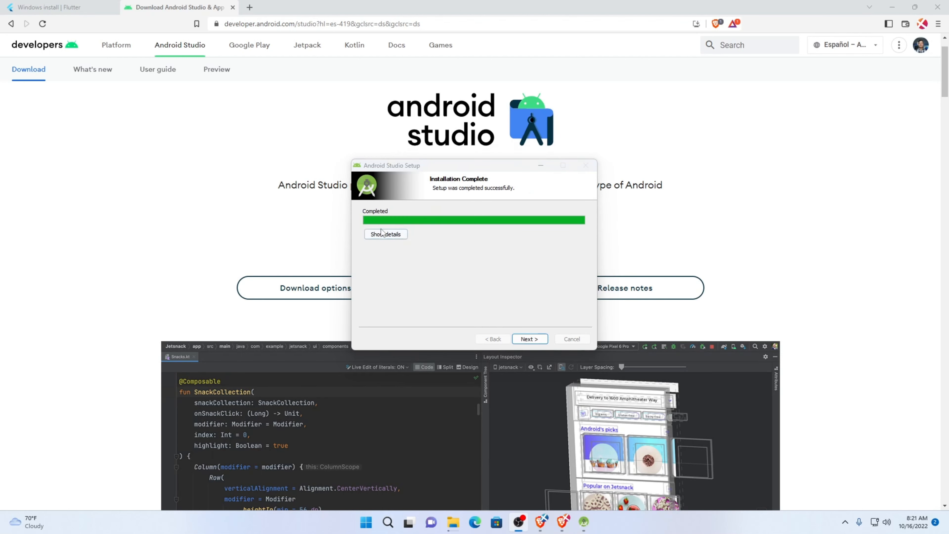
pyautogui.click(541, 339)
pyautogui.click(540, 338)
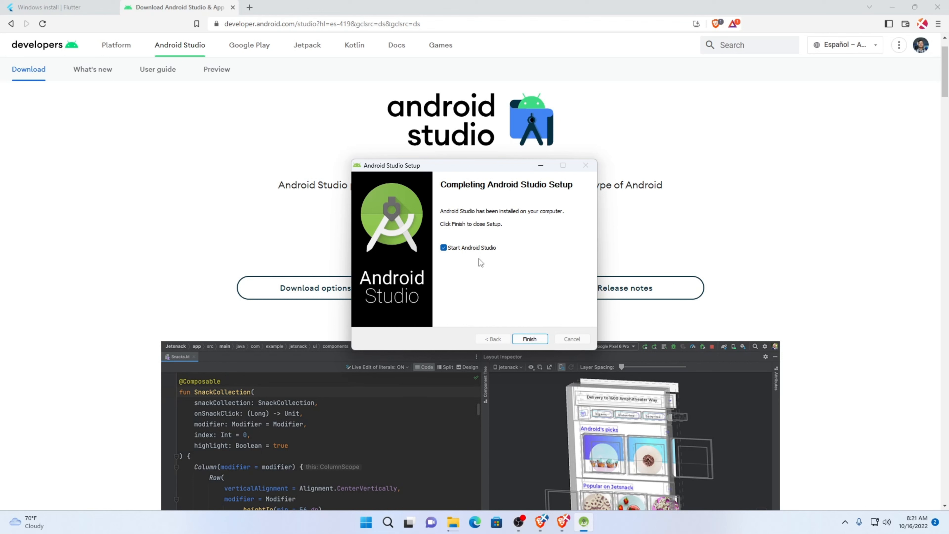
pyautogui.click(535, 338)
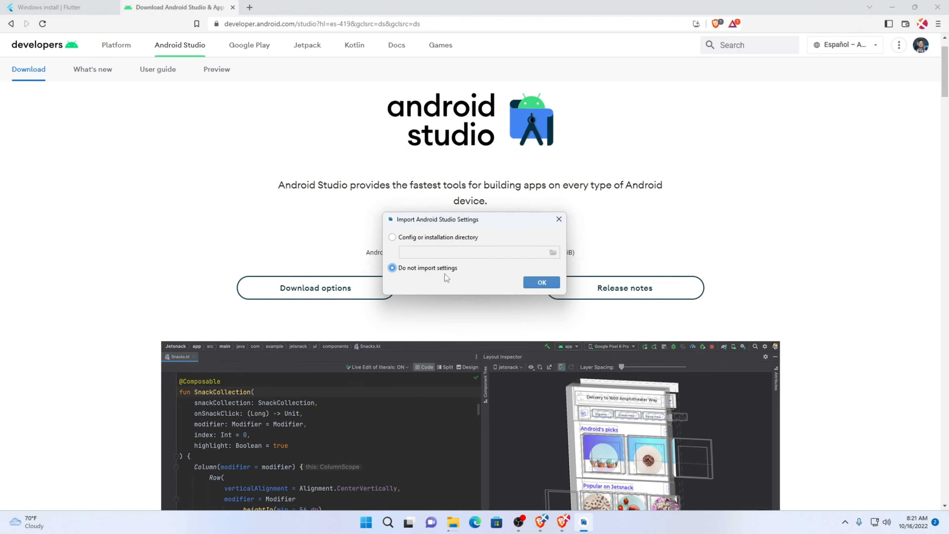
# Start the Android Studio setup wizard without importing settings or sending usage statistics to Google
pyautogui.click(537, 282)
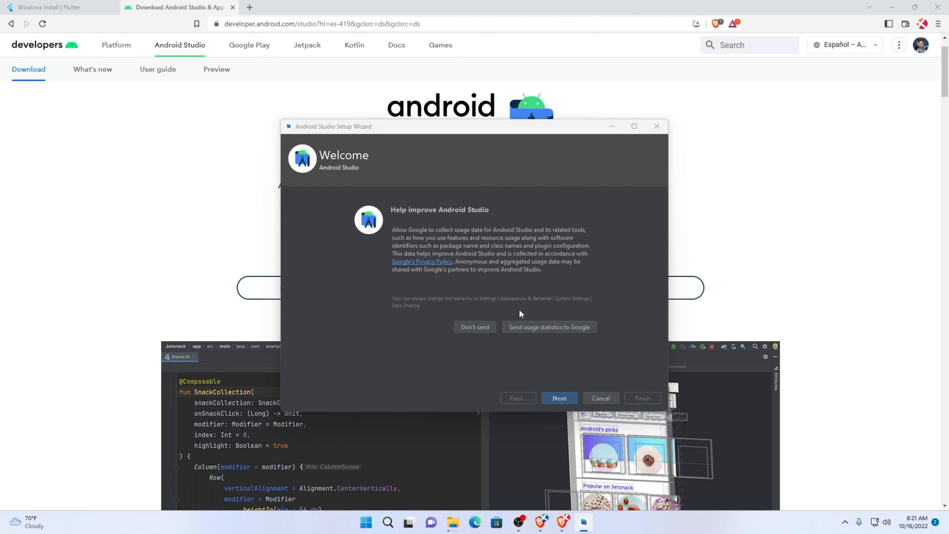
pyautogui.click(482, 324)
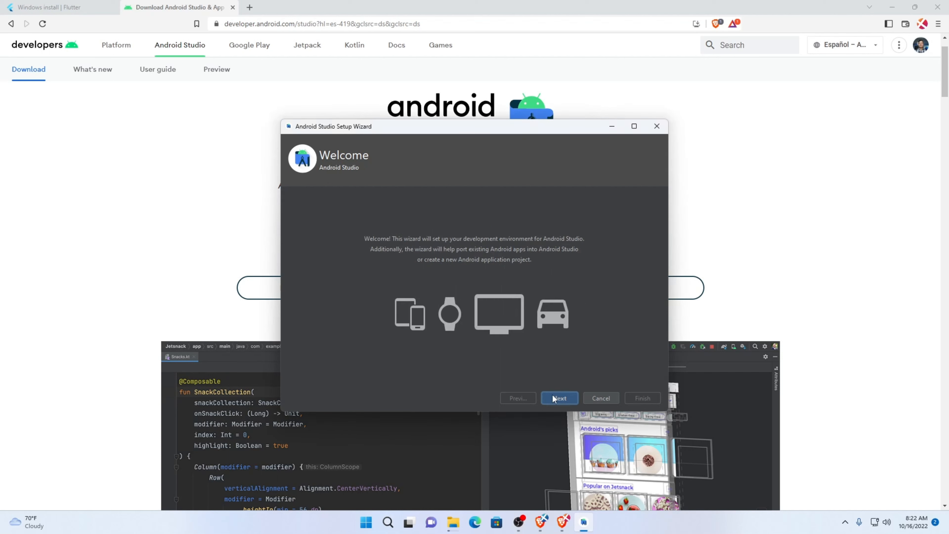
pyautogui.click(552, 395)
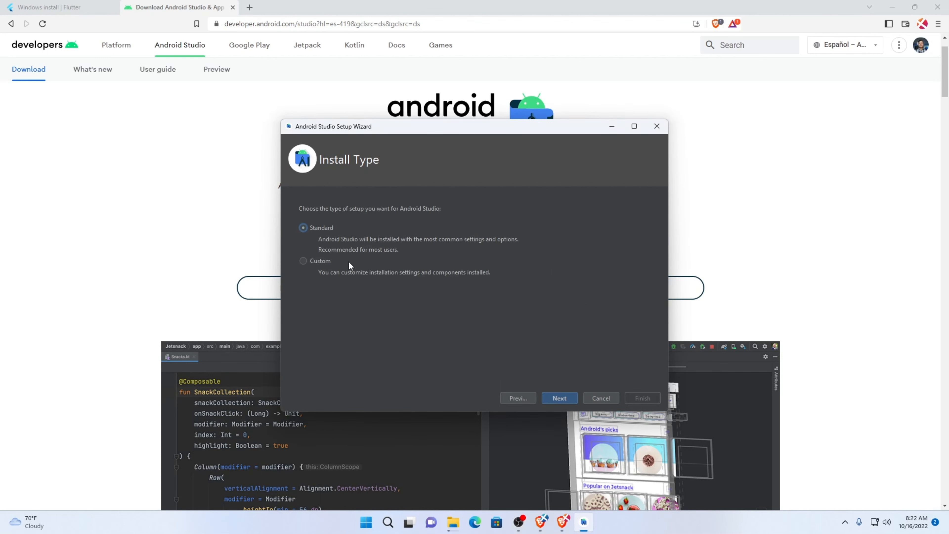
# Choose the Standard install type and the Darcula UI theme, and accept the listed installation settings
pyautogui.click(549, 399)
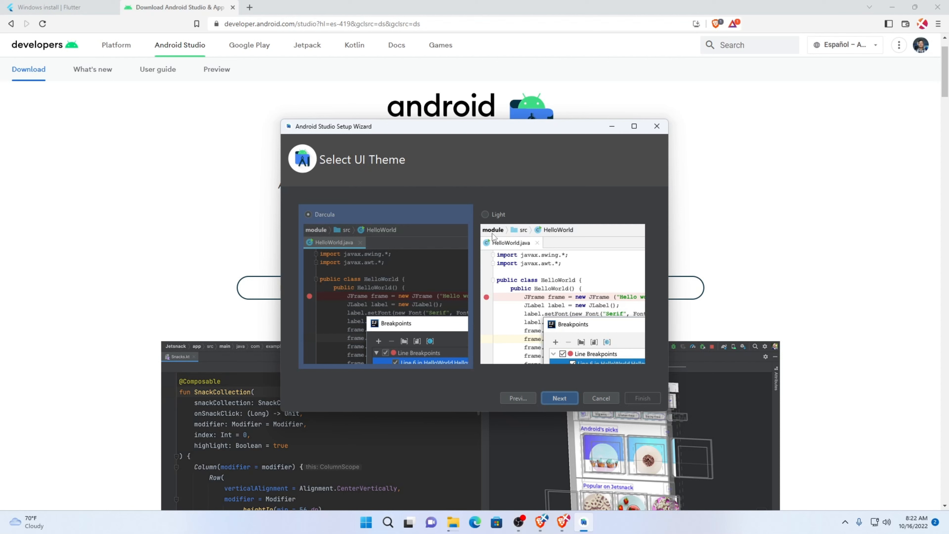
pyautogui.click(562, 398)
pyautogui.scroll(5, 510, 297)
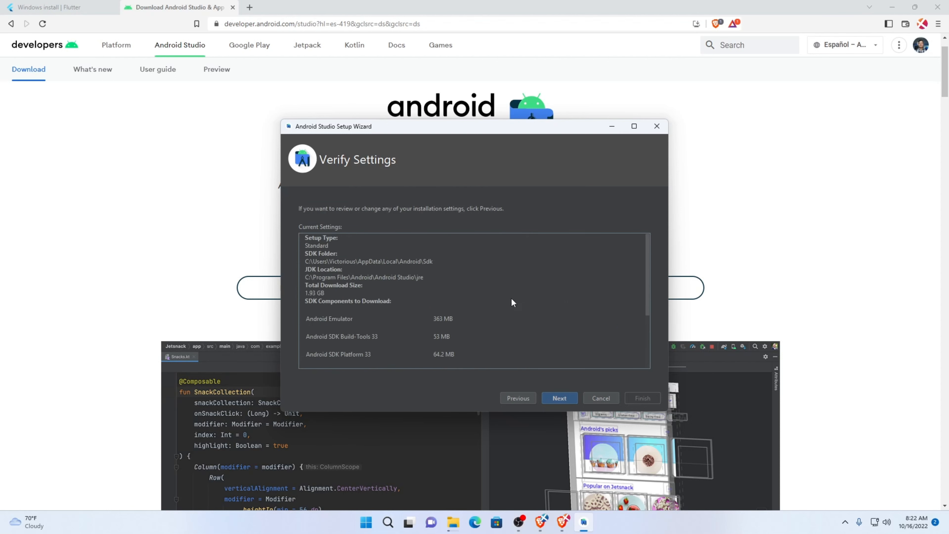
pyautogui.click(553, 399)
# Accept the android-sdk, android-sdk-preview and intel-android-extra licenses and start downloading the SDK components
pyautogui.click(634, 365)
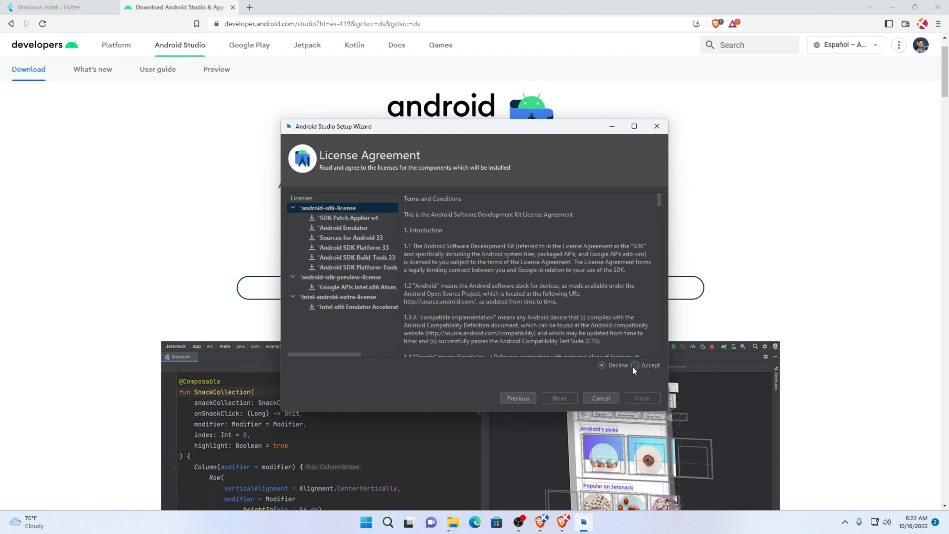
pyautogui.click(357, 277)
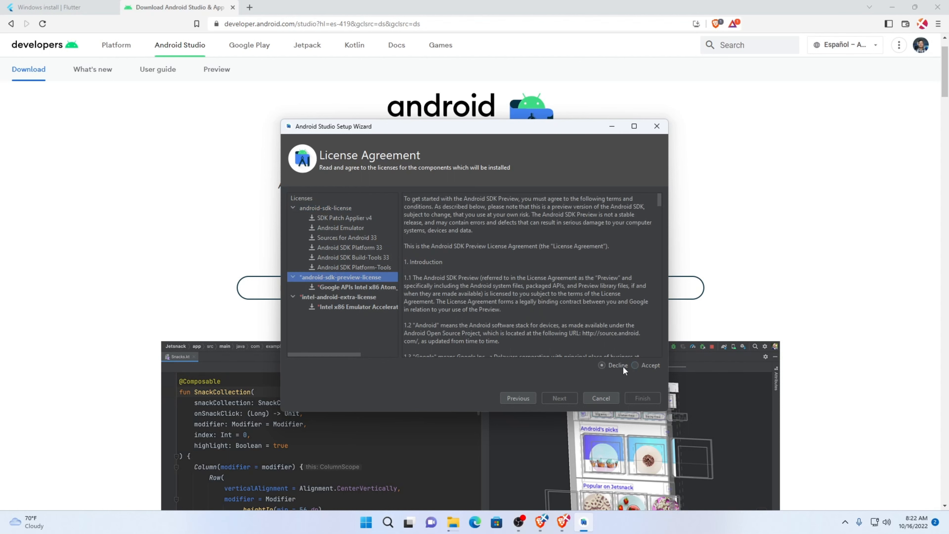
pyautogui.click(634, 366)
pyautogui.click(351, 296)
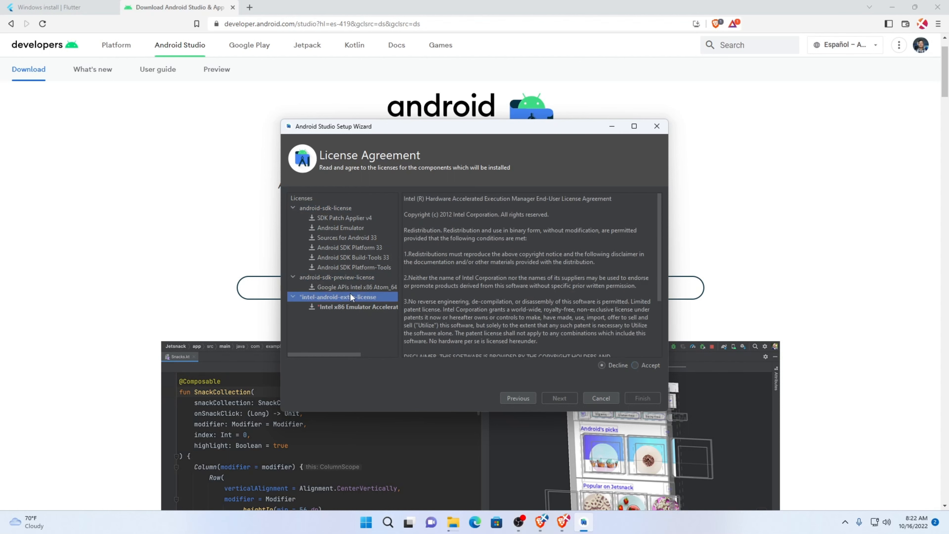
pyautogui.click(634, 365)
pyautogui.click(646, 398)
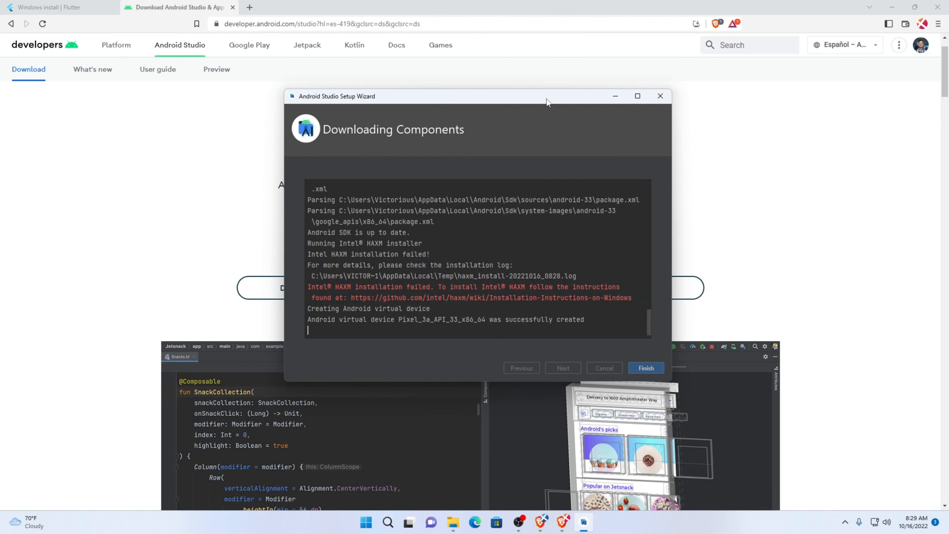
pyautogui.moveTo(549, 101); pyautogui.dragTo(526, 107)
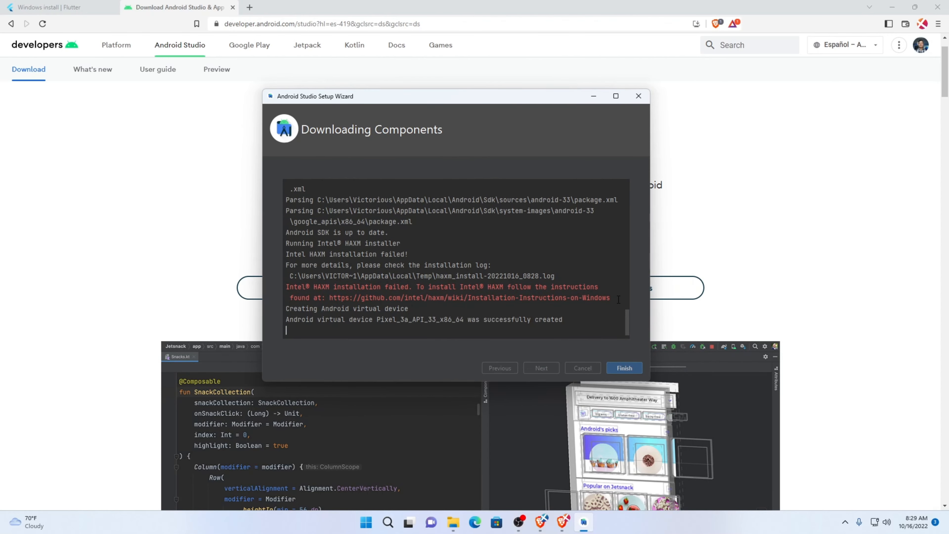
# Examine the Intel HAXM installation message in the component download log
pyautogui.moveTo(619, 299); pyautogui.dragTo(286, 287)
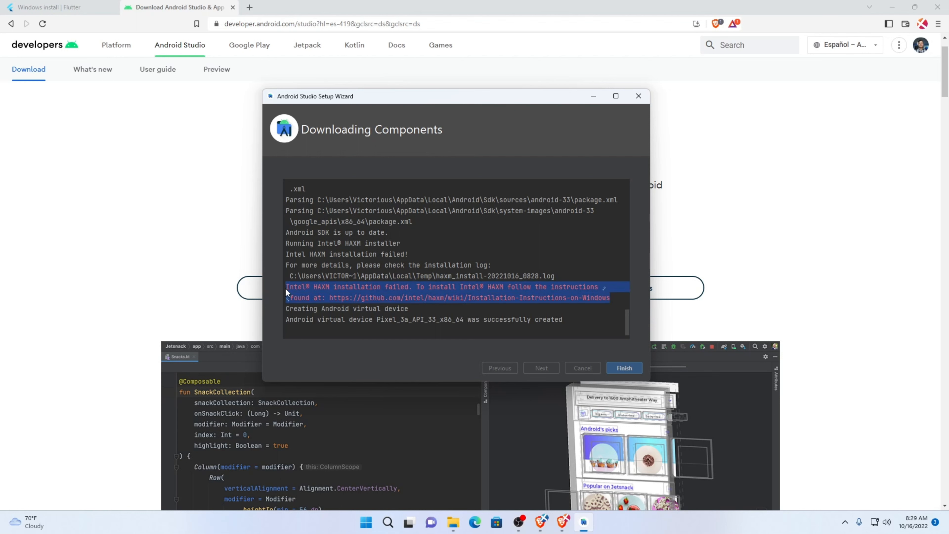
pyautogui.click(580, 280)
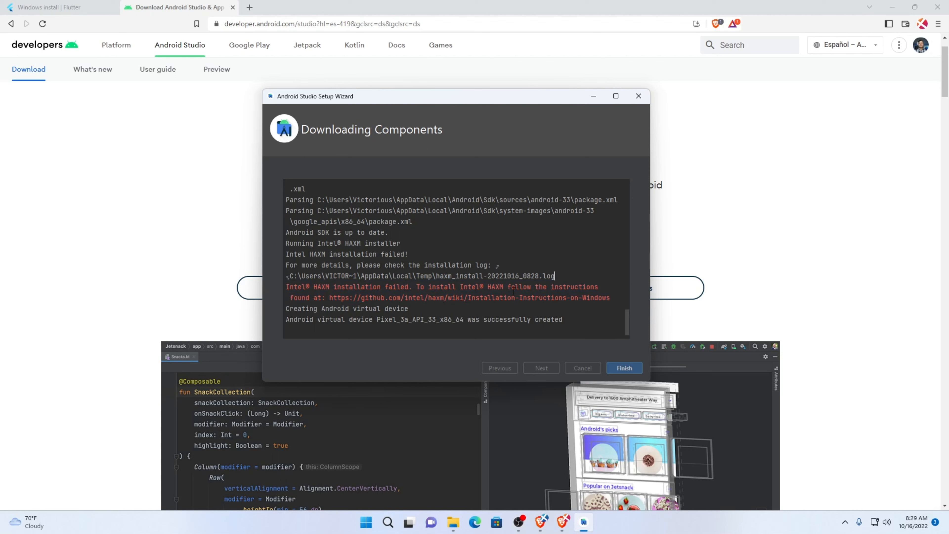
pyautogui.click(497, 294)
pyautogui.moveTo(503, 287); pyautogui.dragTo(485, 286)
pyautogui.click(511, 298)
pyautogui.moveTo(612, 296); pyautogui.dragTo(405, 288)
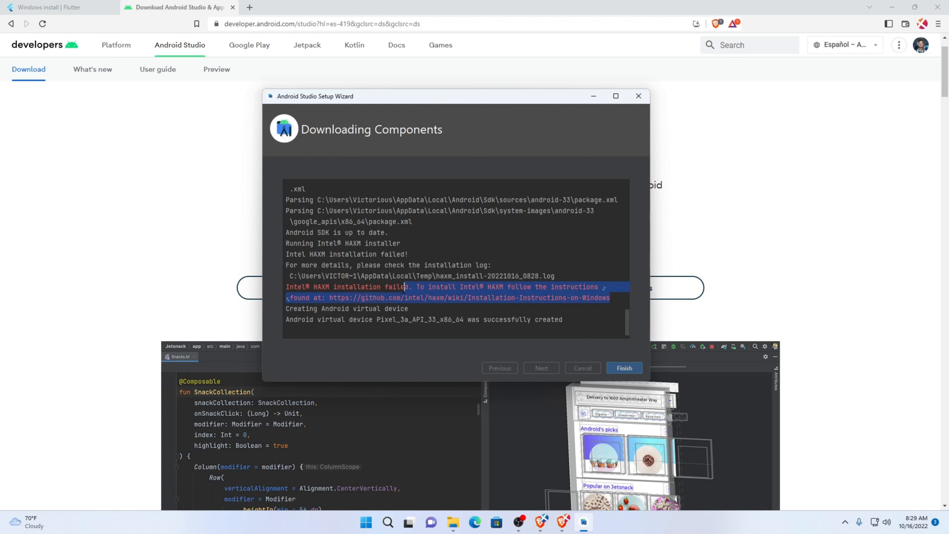
pyautogui.click(312, 286)
pyautogui.moveTo(313, 287); pyautogui.dragTo(285, 287)
pyautogui.click(330, 288)
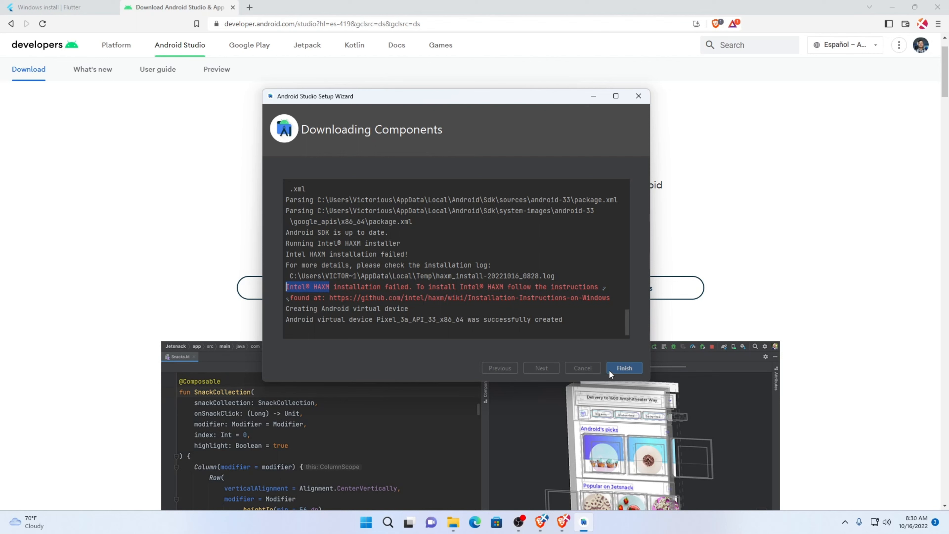
pyautogui.click(477, 298)
pyautogui.click(621, 301)
pyautogui.moveTo(611, 297); pyautogui.dragTo(333, 287)
pyautogui.click(318, 276)
# Finish the setup wizard and open the SDK Manager from the Android Studio welcome screen
pyautogui.click(624, 369)
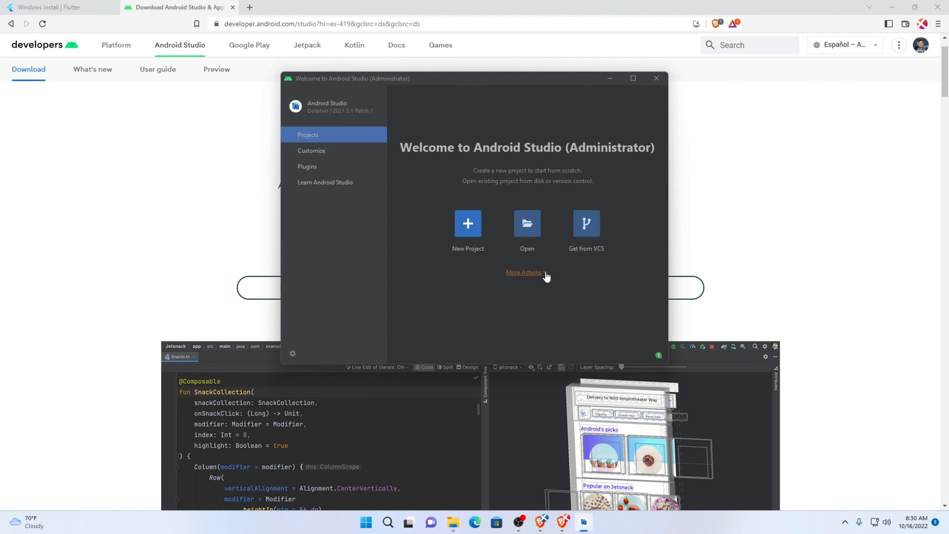
pyautogui.click(542, 273)
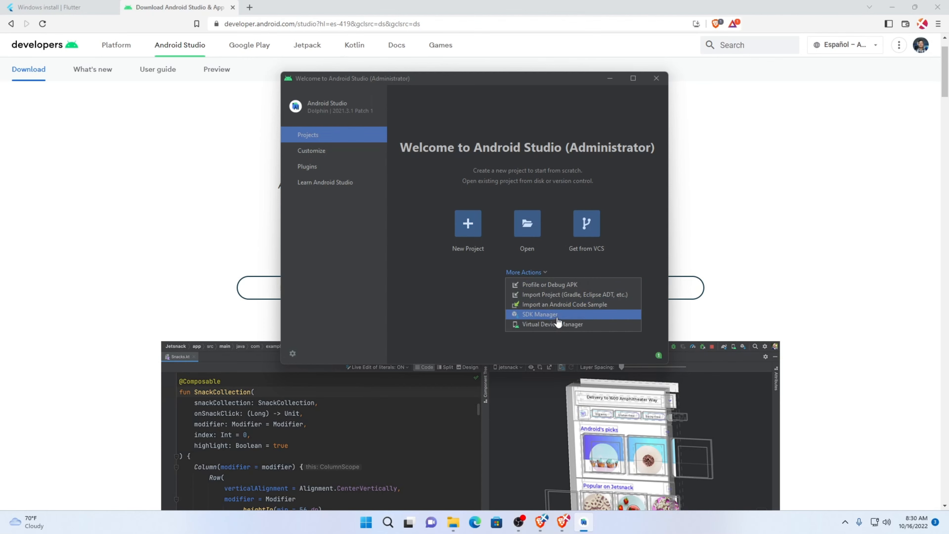
pyautogui.click(531, 314)
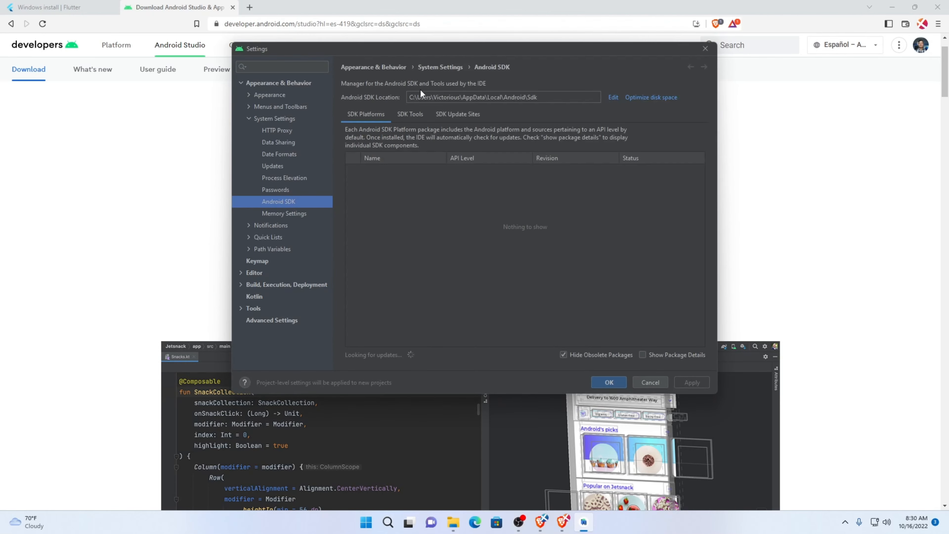
# Install Android SDK Command-line Tools (latest) from the SDK Tools list, accept the settings, and close Android Studio
pyautogui.click(410, 113)
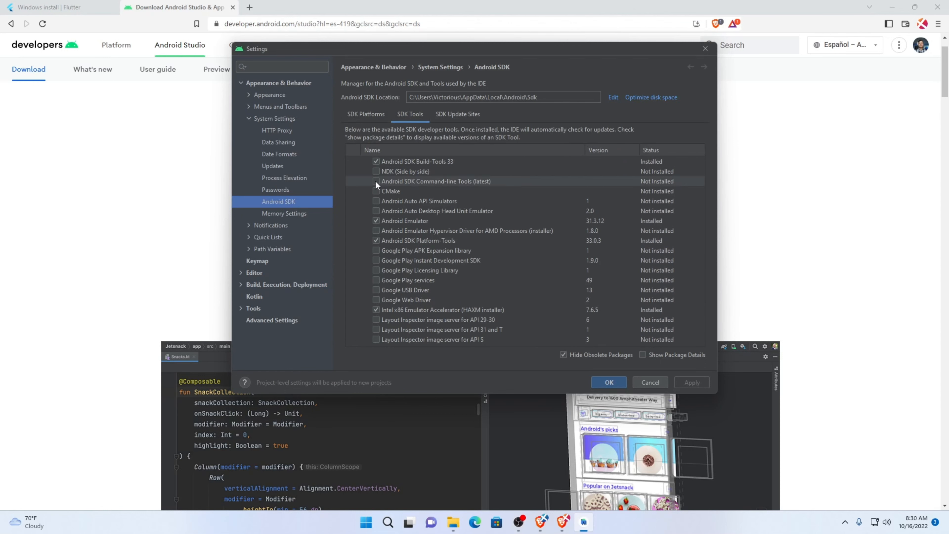
pyautogui.click(375, 181)
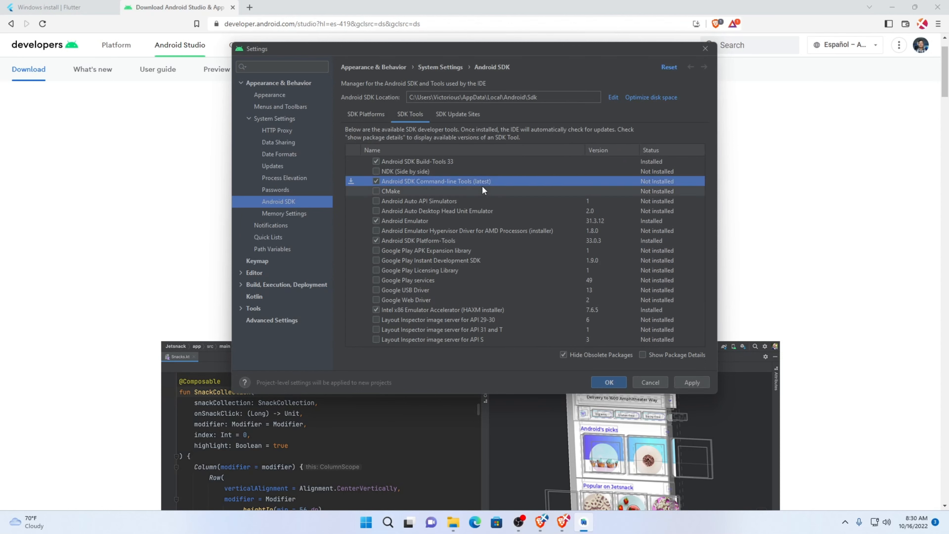
pyautogui.click(693, 381)
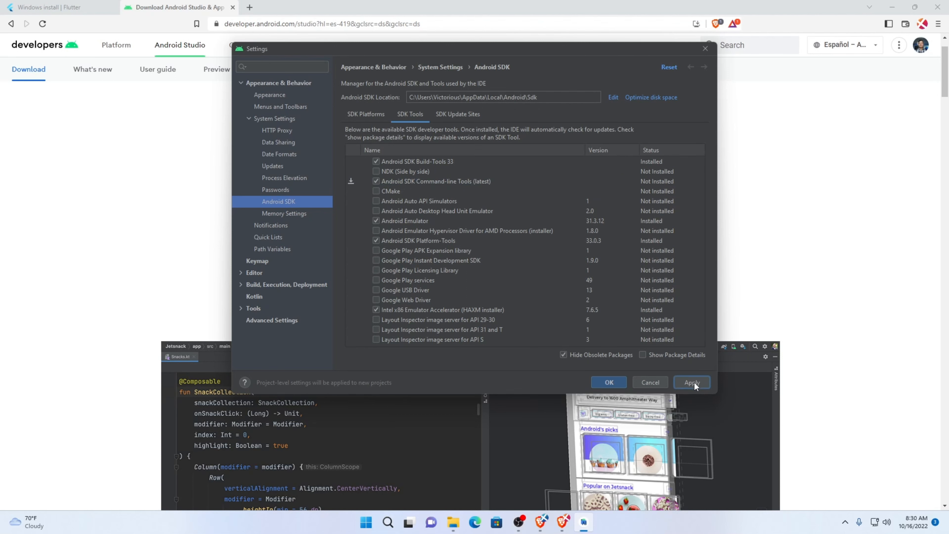
pyautogui.click(546, 270)
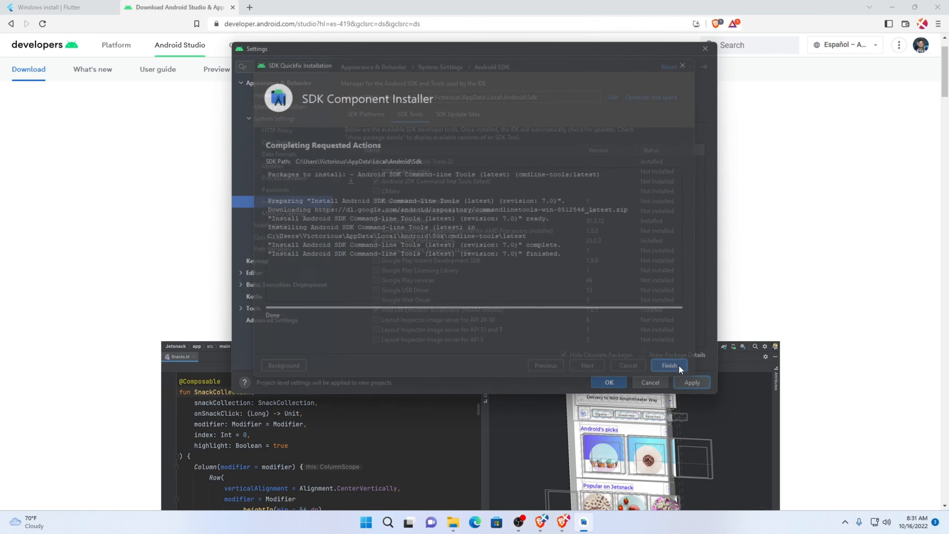
pyautogui.click(673, 364)
pyautogui.click(609, 382)
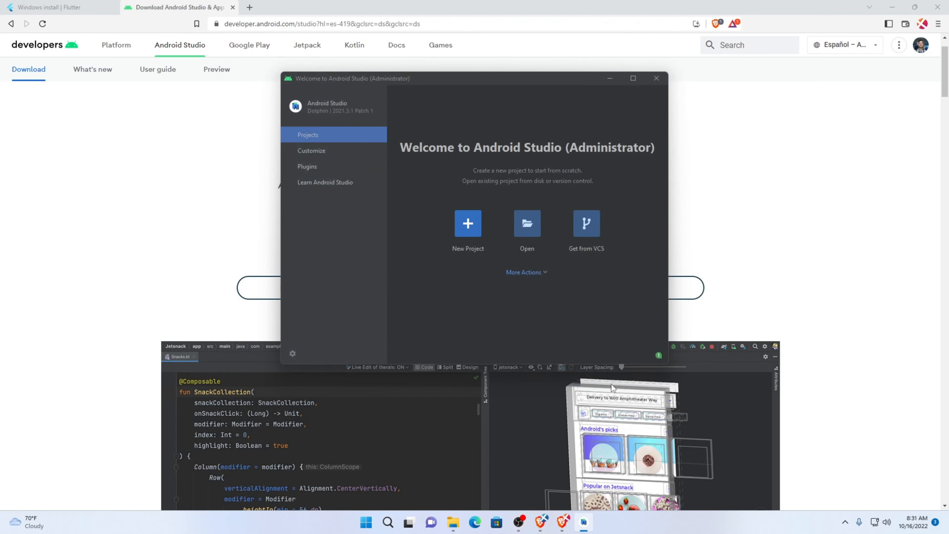
pyautogui.click(655, 79)
# Open the bin folder inside Documents\flutter in File Explorer and copy its full path
pyautogui.click(464, 529)
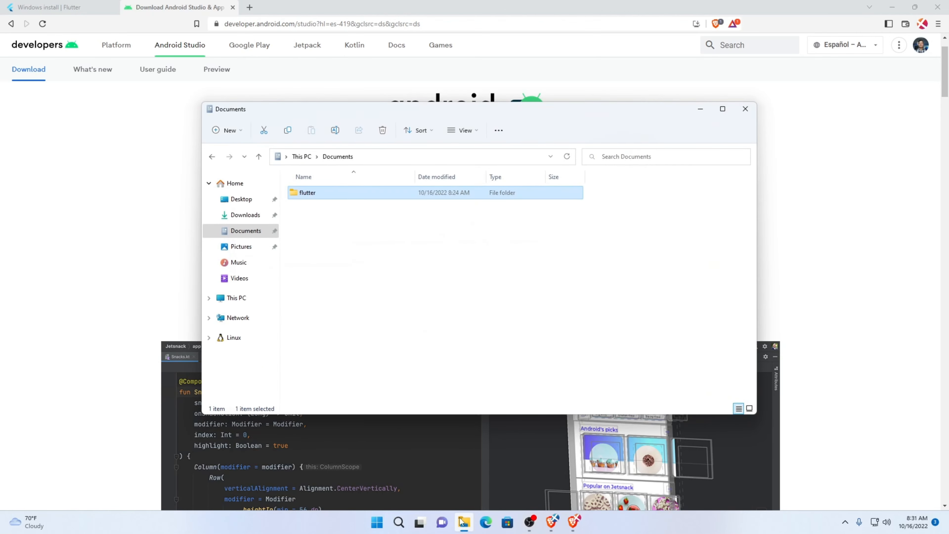
pyautogui.doubleClick(329, 198)
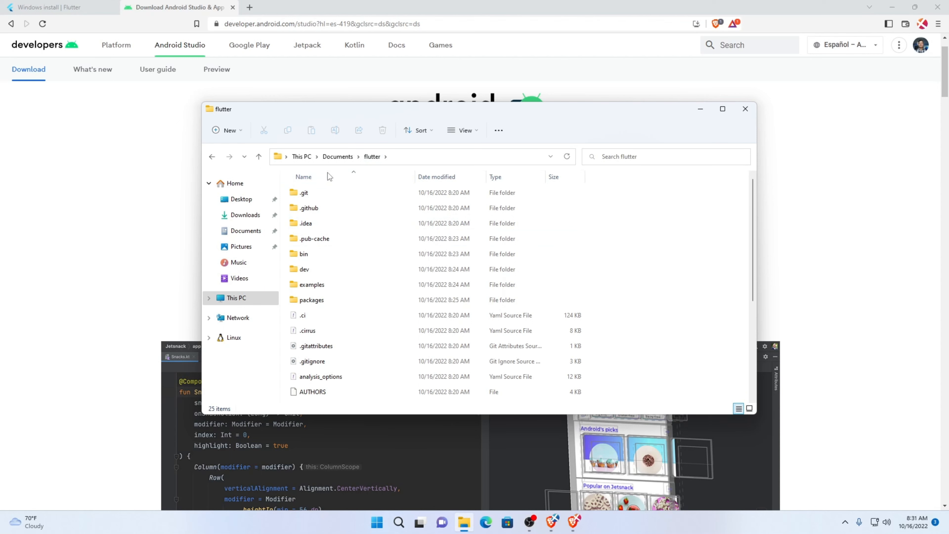
pyautogui.click(243, 230)
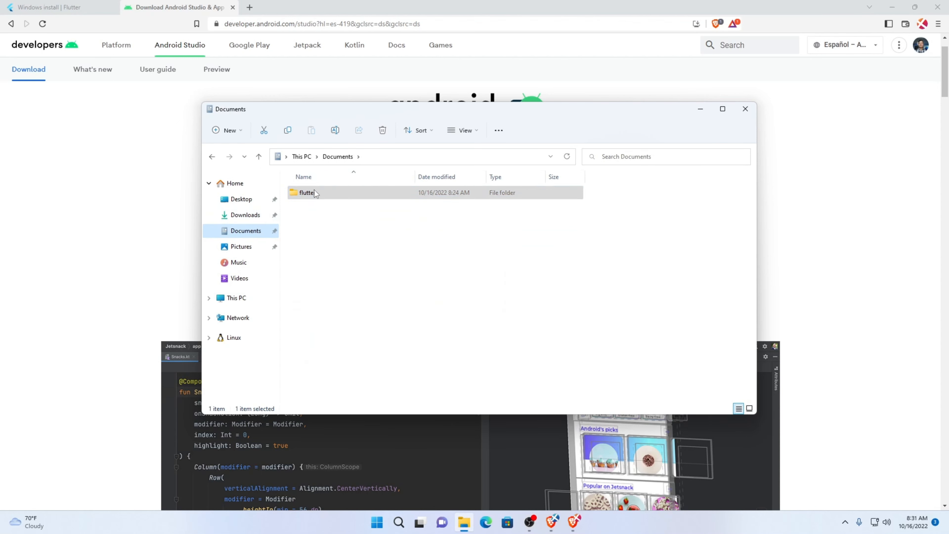
pyautogui.doubleClick(314, 191)
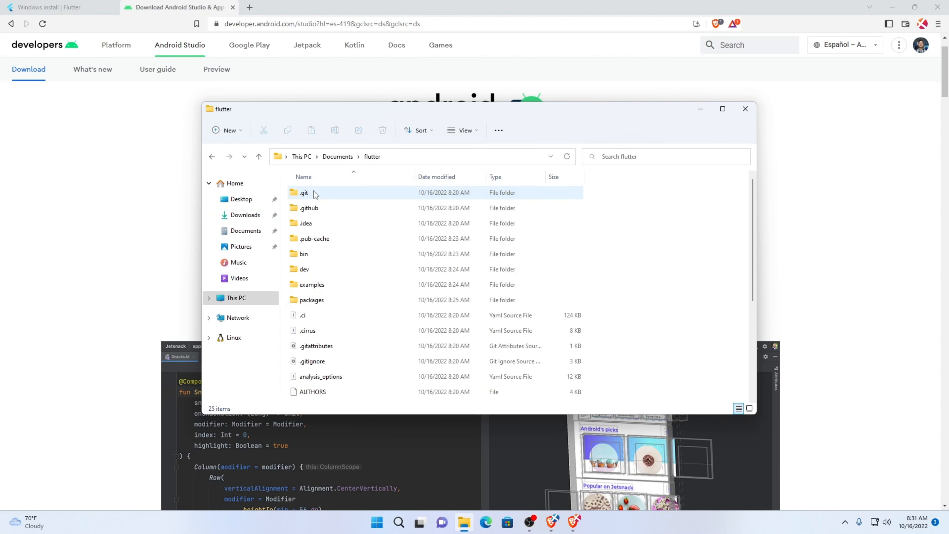
pyautogui.doubleClick(309, 256)
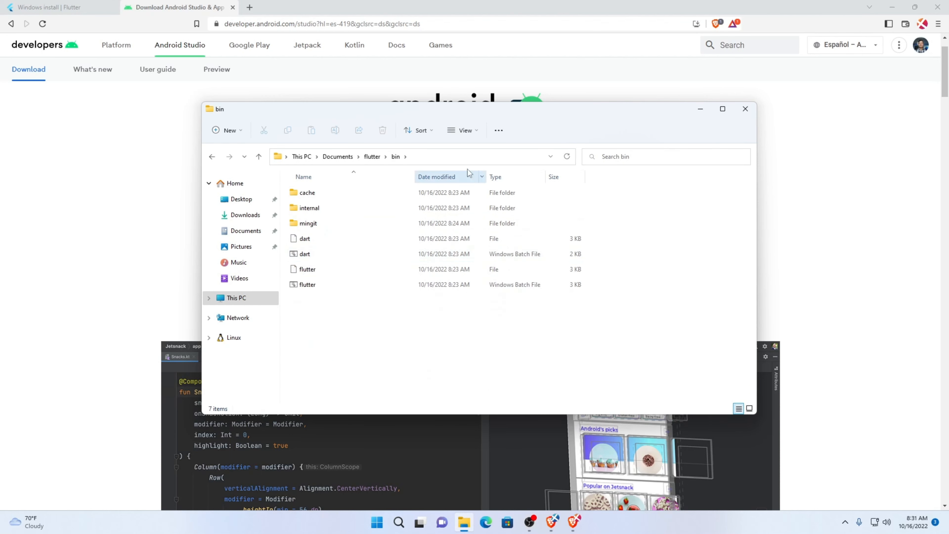
pyautogui.click(460, 156)
pyautogui.moveTo(459, 156); pyautogui.dragTo(243, 144)
pyautogui.hotkey('ctrl', 'c')
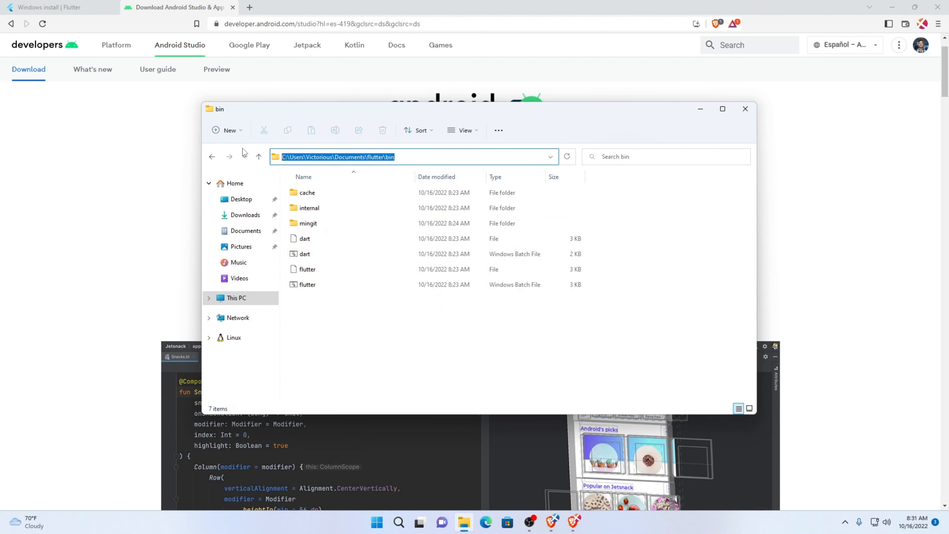
# Search Windows for the system environment variables settings and open the Environment Variables dialog
pyautogui.press('super')
pyautogui.press('super')
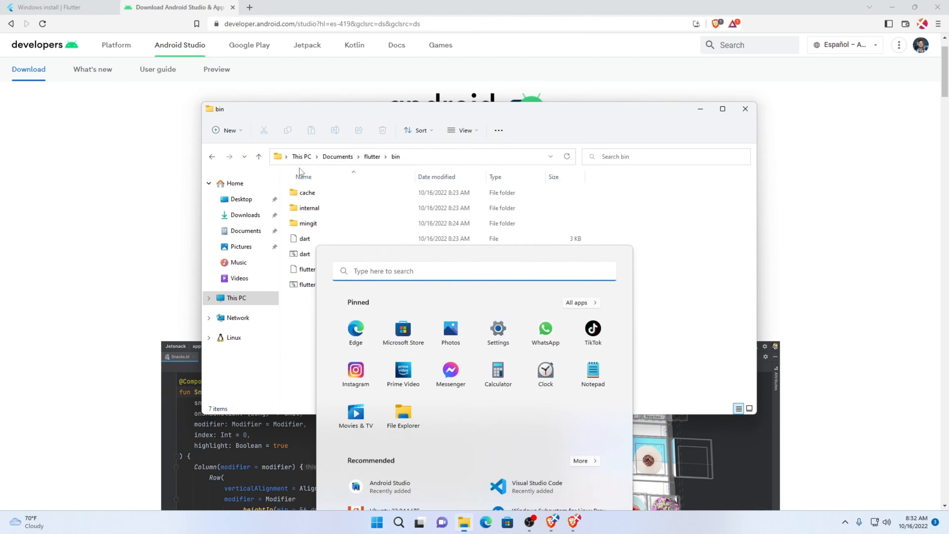
pyautogui.press('super')
pyautogui.press('super')
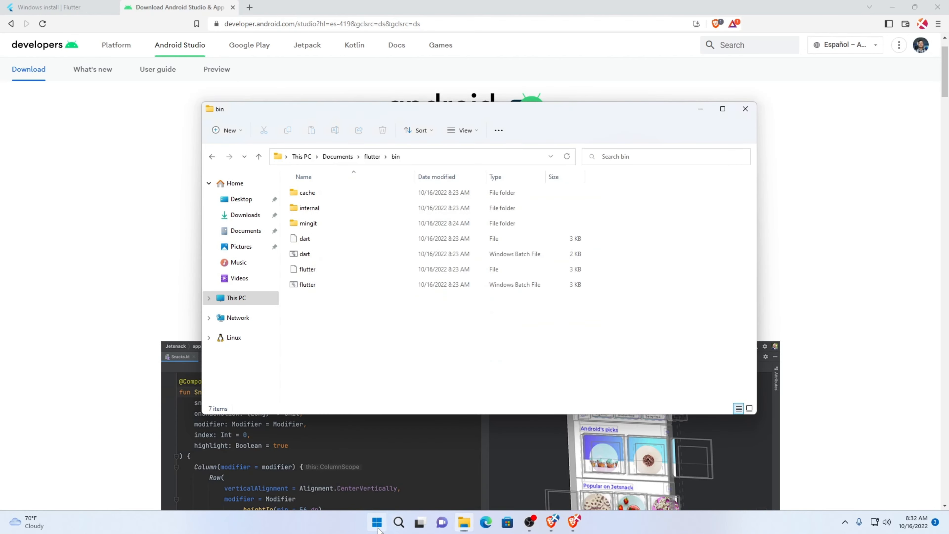
pyautogui.click(378, 525)
pyautogui.write('envirom')
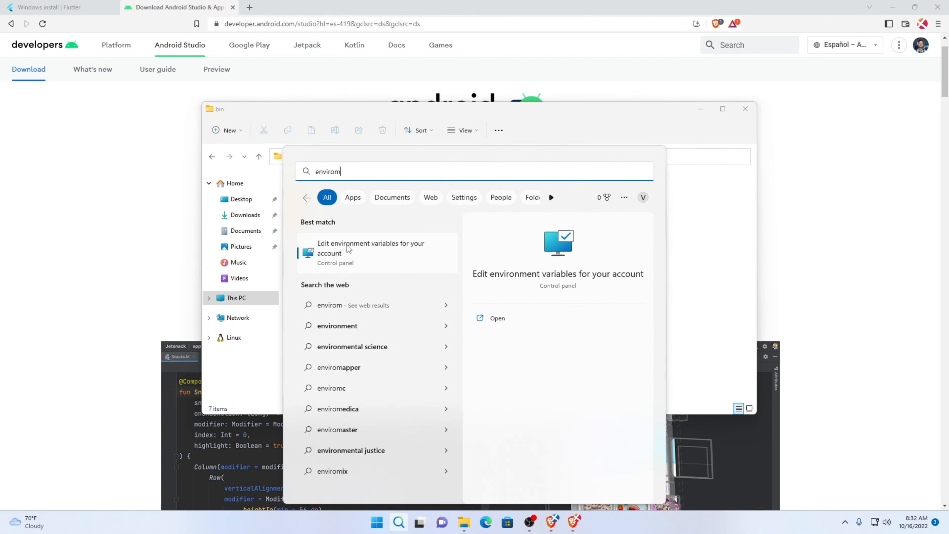
pyautogui.click(377, 254)
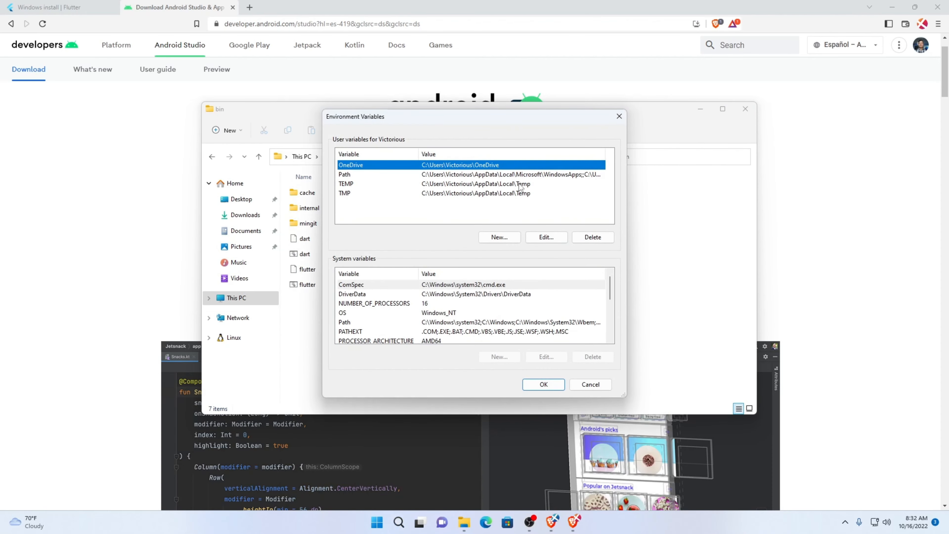
# Add the copied Documents\flutter\bin path as a new entry in the user Path variable and save the changes
pyautogui.click(365, 175)
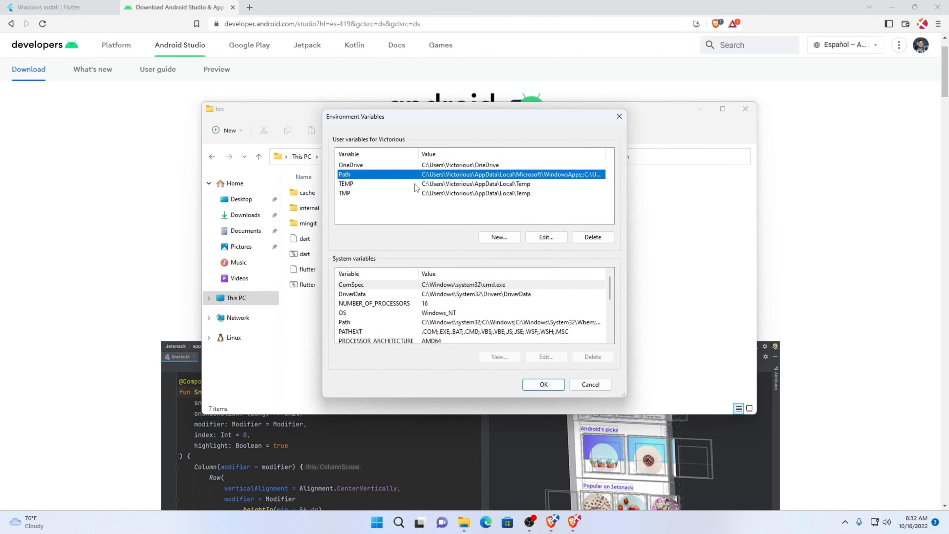
pyautogui.click(553, 240)
pyautogui.click(573, 160)
pyautogui.hotkey('ctrl', 'v')
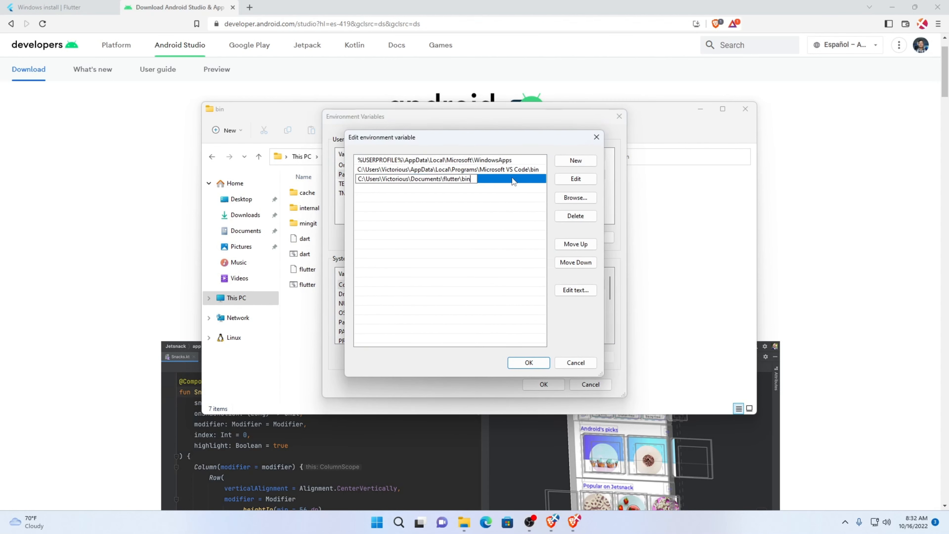
pyautogui.click(528, 363)
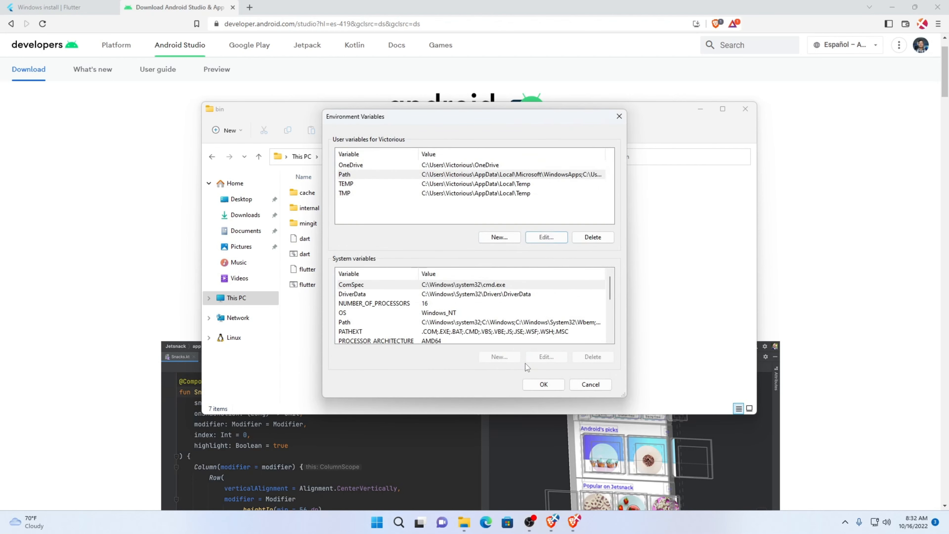
pyautogui.click(544, 384)
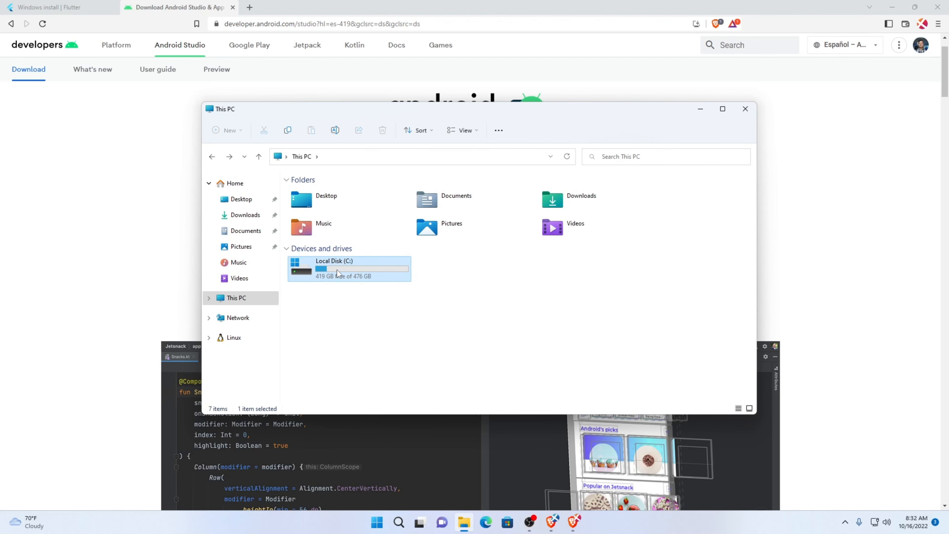
# Browse to C:\Program Files\Android\Android Studio\jre\bin in File Explorer and copy the folder's path
pyautogui.doubleClick(341, 265)
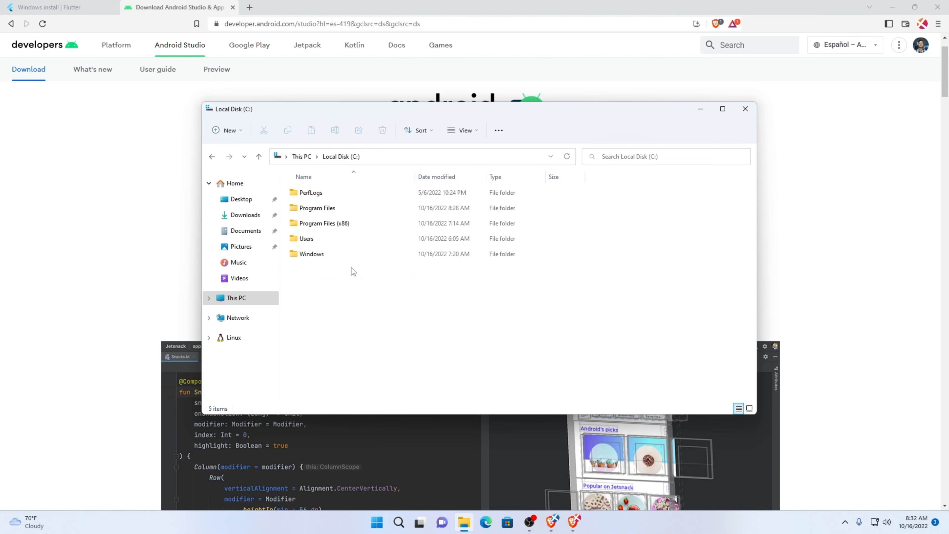
pyautogui.doubleClick(331, 209)
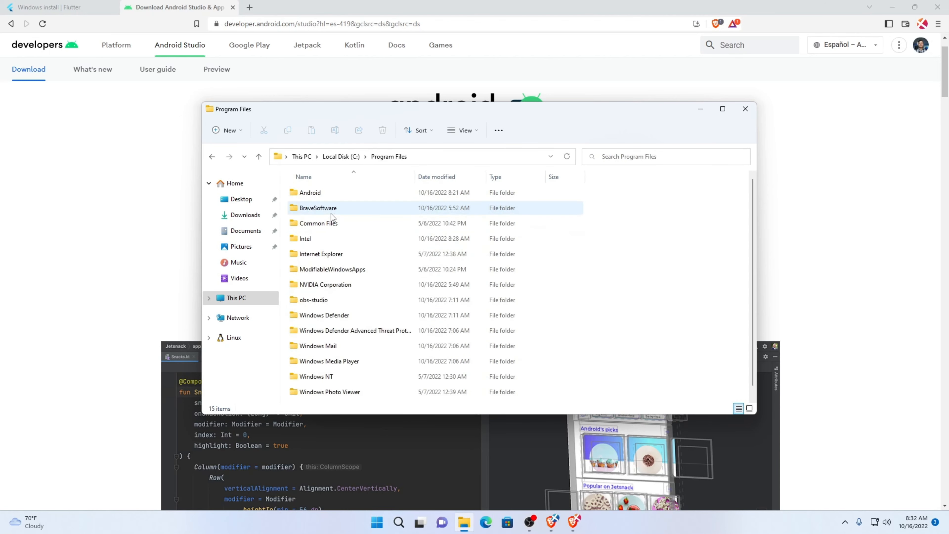
pyautogui.doubleClick(320, 192)
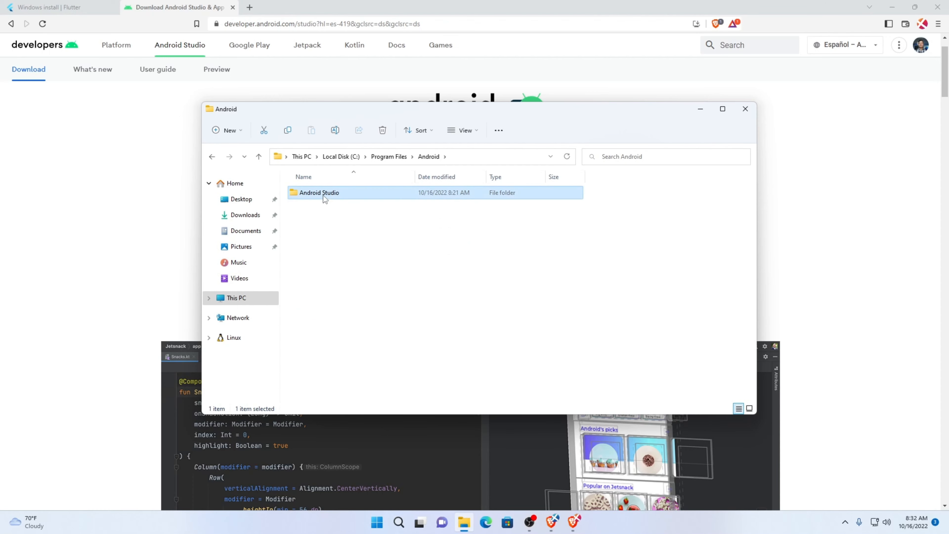
pyautogui.doubleClick(323, 195)
pyautogui.click(312, 210)
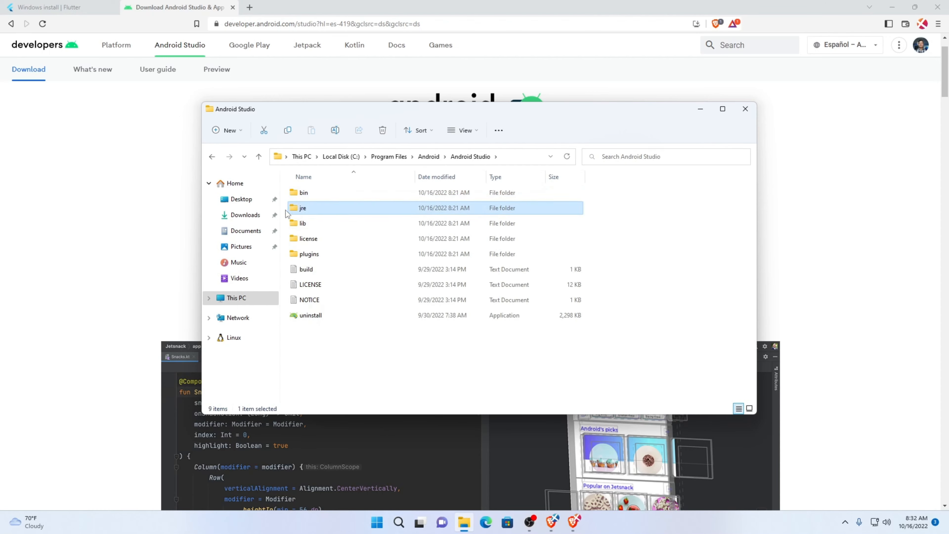
pyautogui.doubleClick(307, 209)
pyautogui.doubleClick(341, 197)
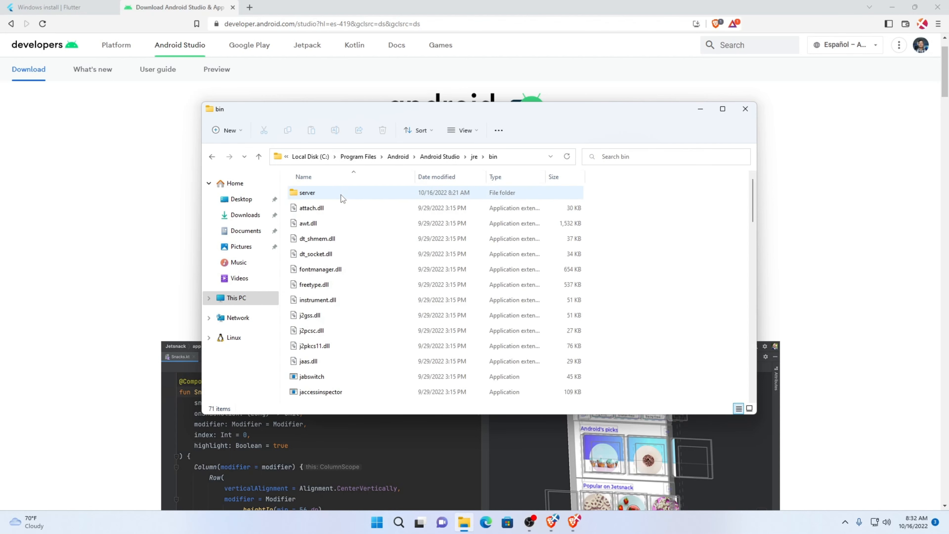
pyautogui.click(521, 156)
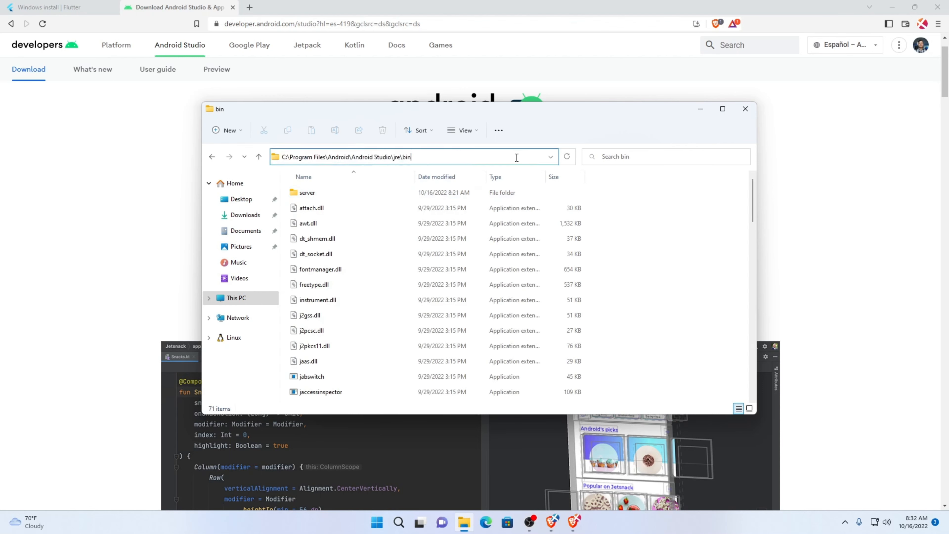
pyautogui.hotkey('ctrl', 'a')
pyautogui.hotkey('ctrl', 'c')
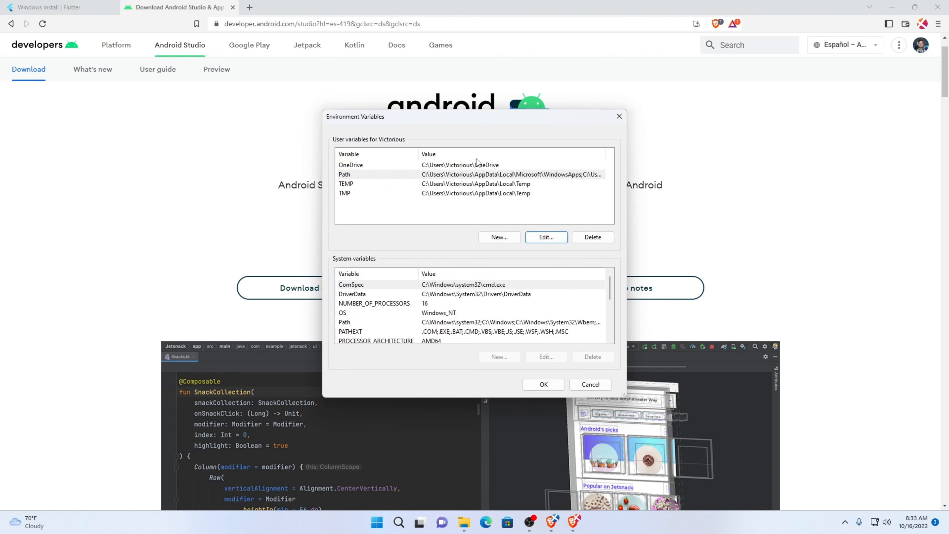
pyautogui.click(476, 164)
# Add C:\Program Files\Android\Android Studio\jre\bin as a new entry in the user Path variable and save the changes
pyautogui.click(445, 175)
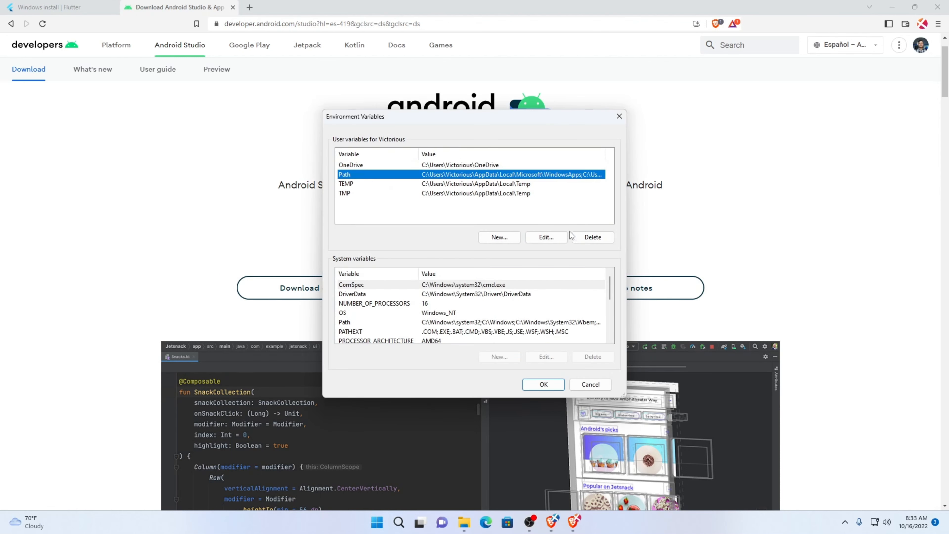
pyautogui.click(546, 237)
pyautogui.click(575, 160)
pyautogui.hotkey('ctrl', 'v')
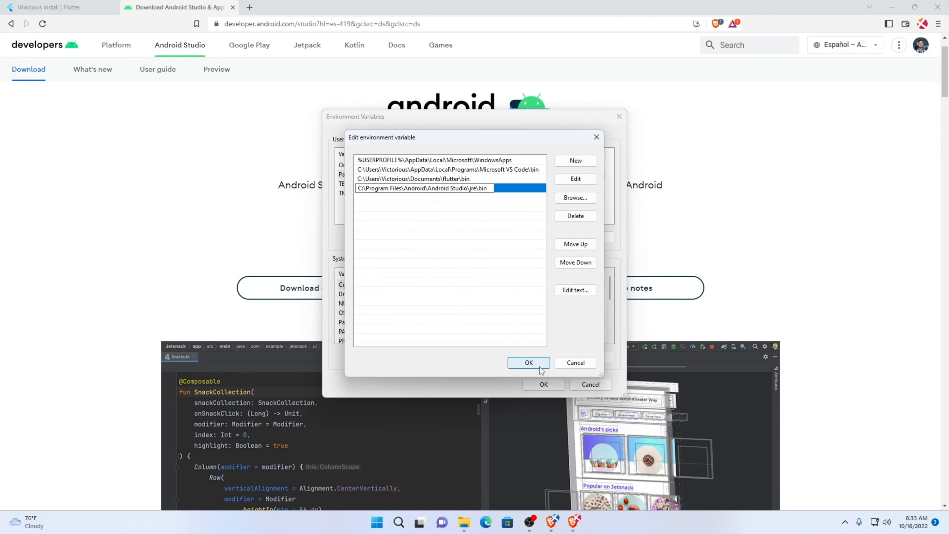
pyautogui.click(529, 362)
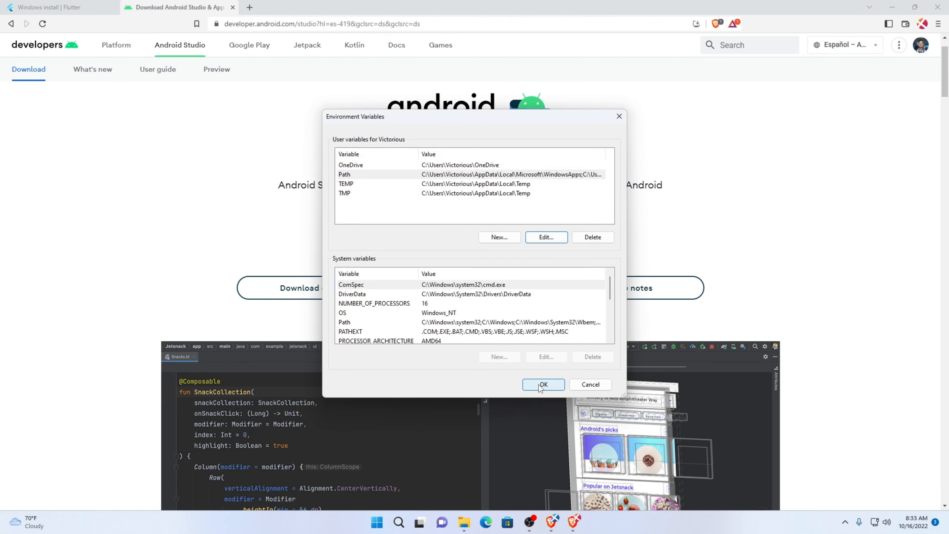
pyautogui.click(538, 385)
# Search Windows for cmd and open a Command Prompt
pyautogui.press('super')
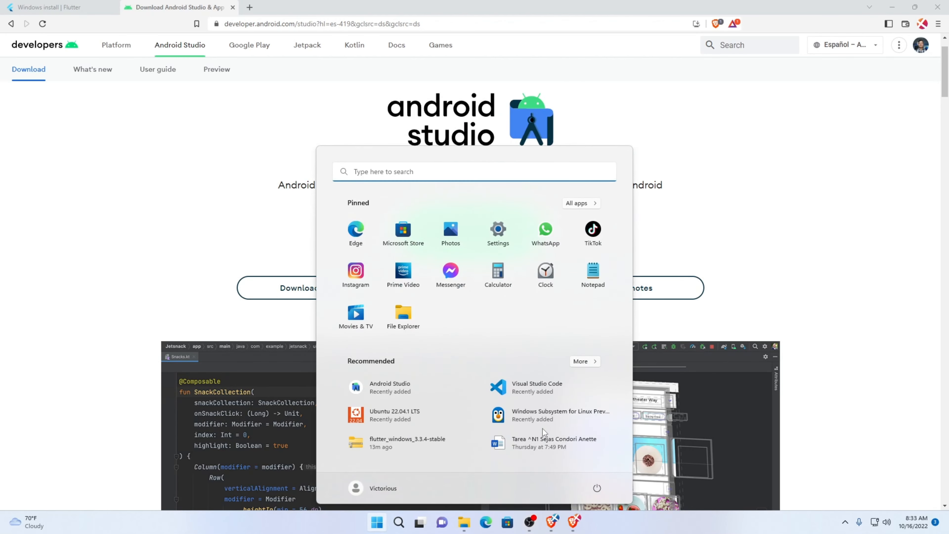
pyautogui.write('cmd')
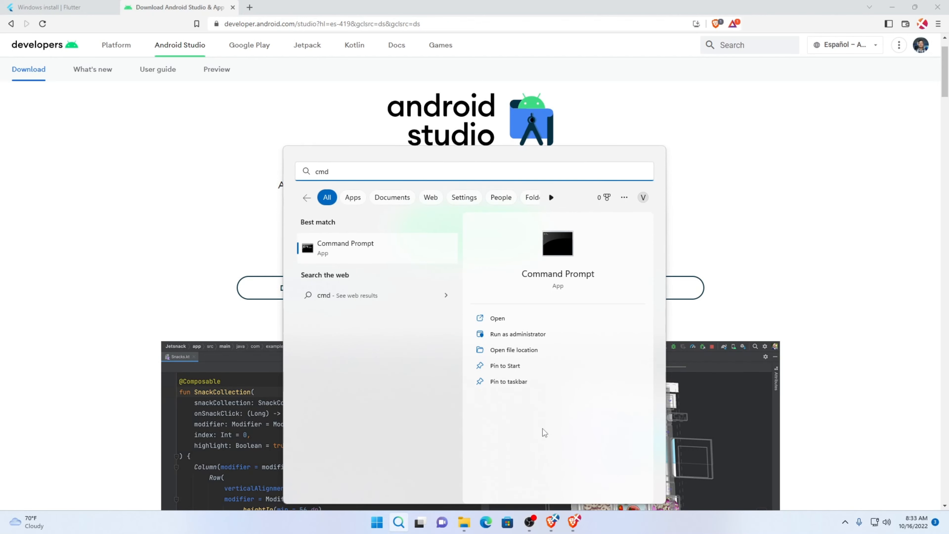
pyautogui.press('Return')
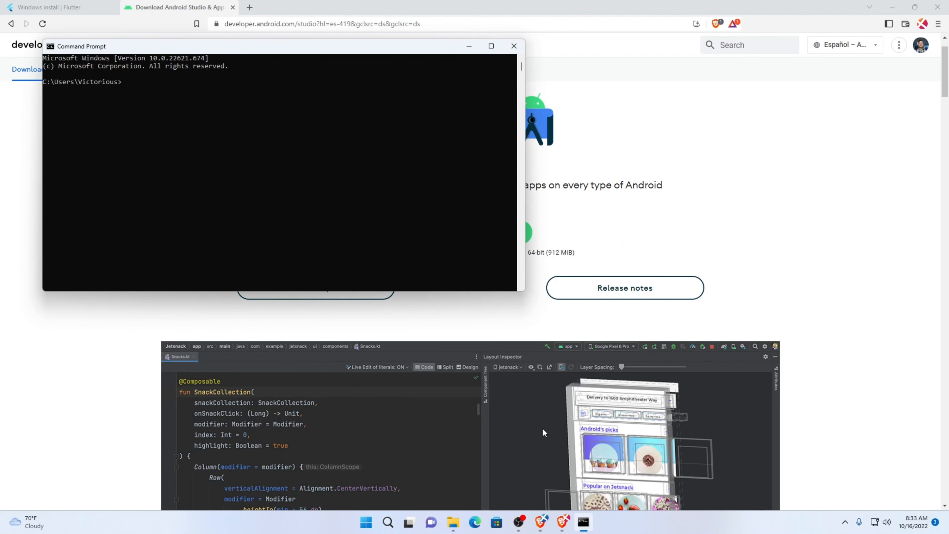
# Run flutter doctor and review the full diagnostic output
pyautogui.write('flutter doctor')
pyautogui.press('Return')
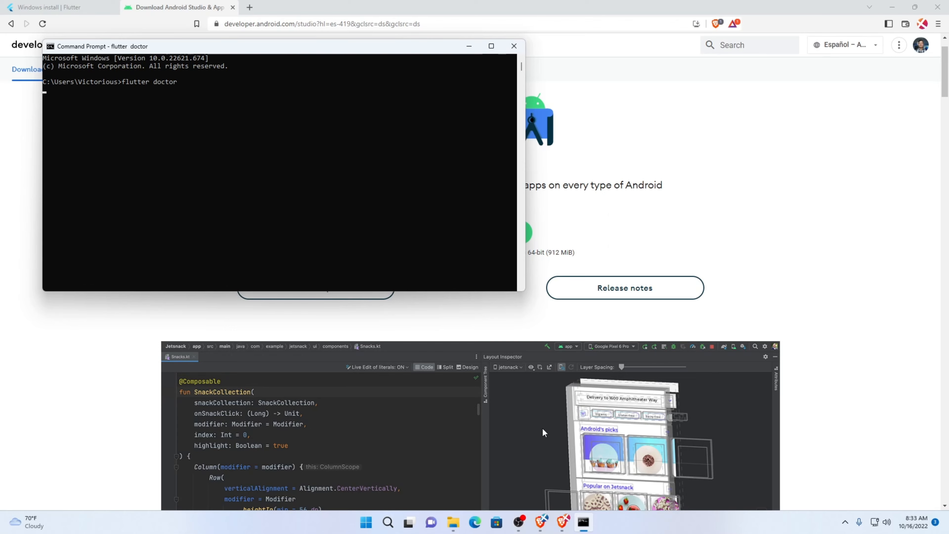
pyautogui.scroll(3, 210, 175)
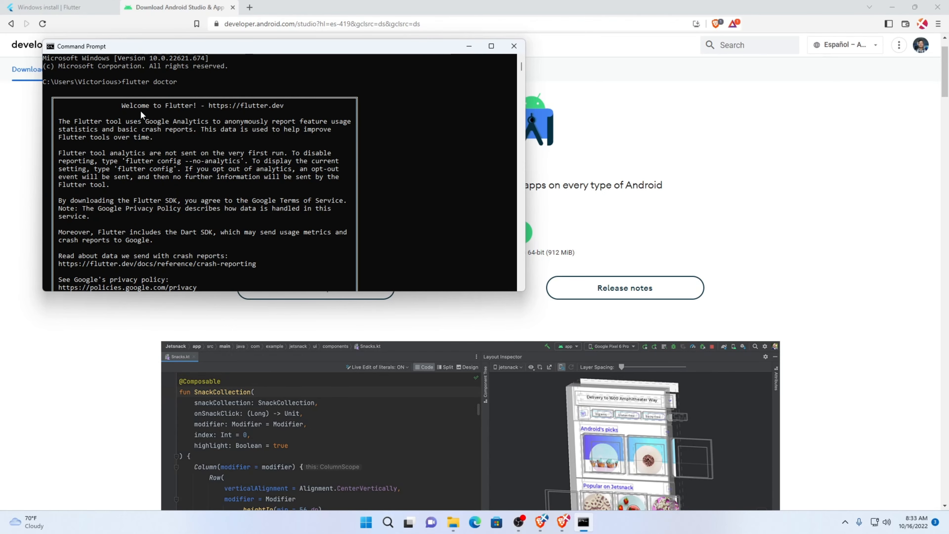
pyautogui.scroll(-9, 166, 144)
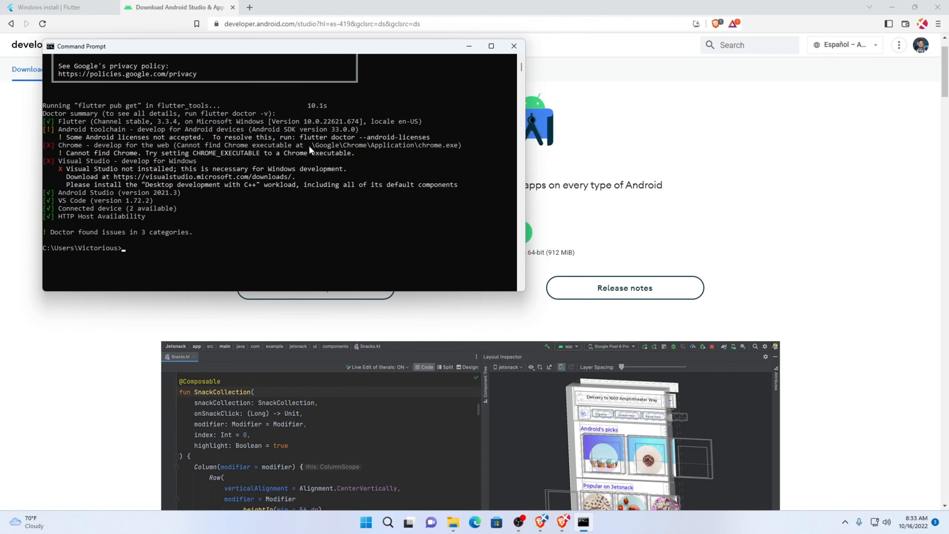
# Copy the suggested flutter doctor --android-licenses command from the diagnostic output and run it at the prompt
pyautogui.click(303, 140)
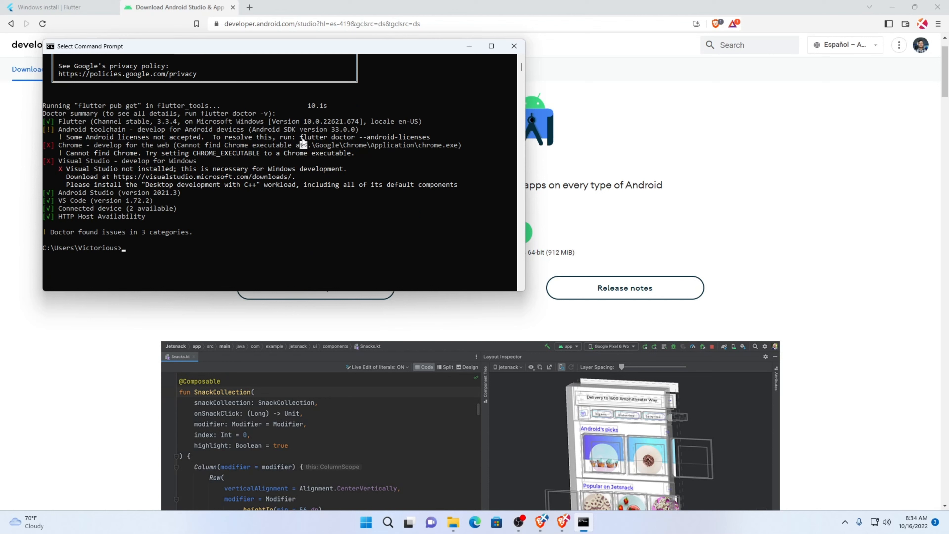
pyautogui.moveTo(303, 140); pyautogui.dragTo(425, 142)
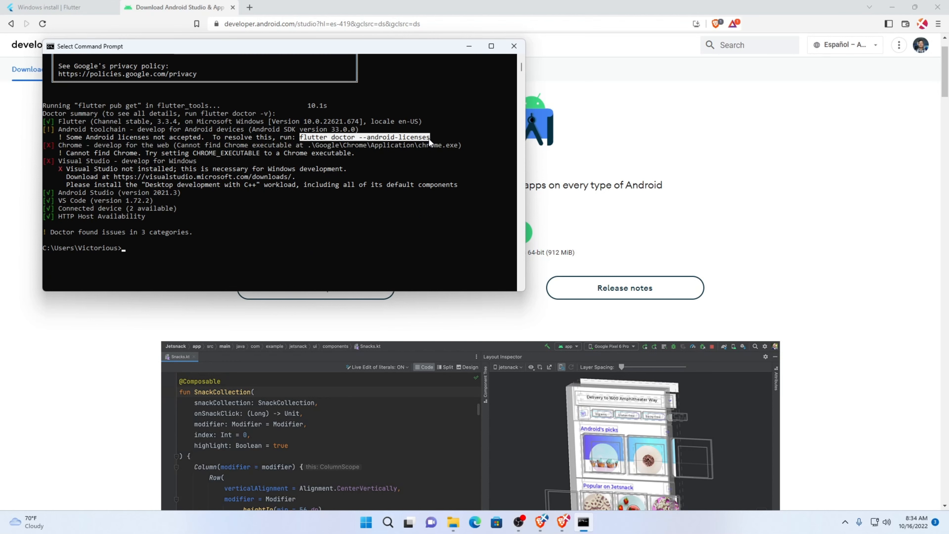
pyautogui.rightClick(428, 138)
pyautogui.rightClick(261, 236)
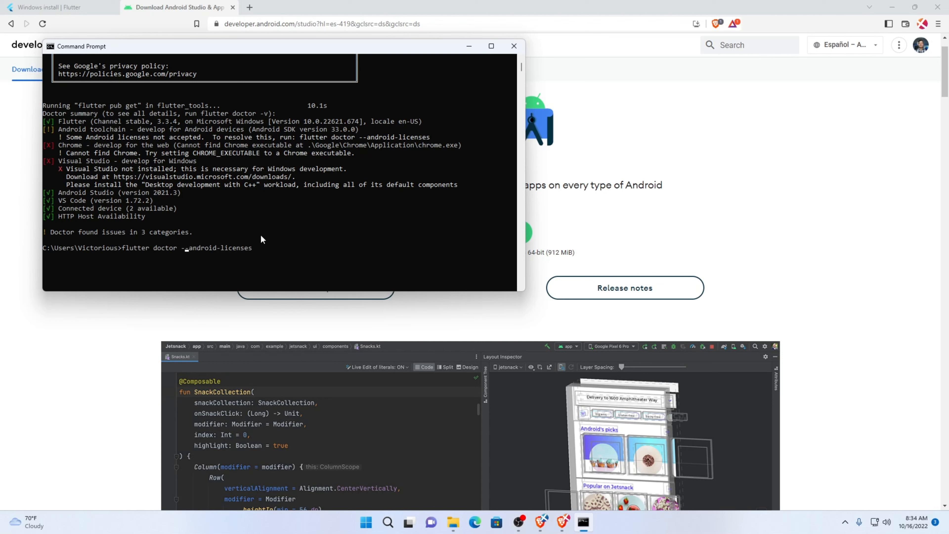
pyautogui.press('Right')
pyautogui.press('Right')
pyautogui.press('Right')
pyautogui.press('Right')
pyautogui.press('Right')
pyautogui.press('Right')
pyautogui.press('Return')
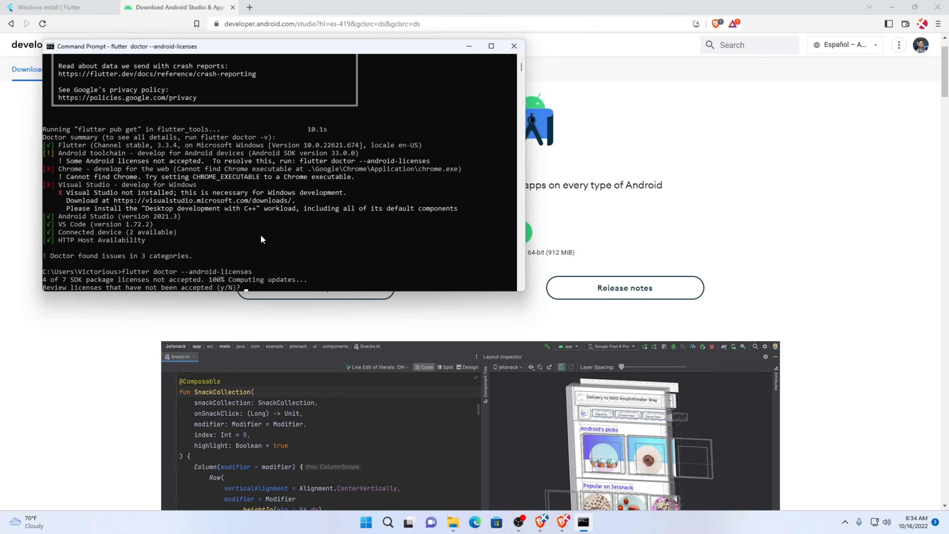
# Agree to review the unaccepted Android SDK licenses and answer y to each license agreement
pyautogui.write('y')
pyautogui.press('Return')
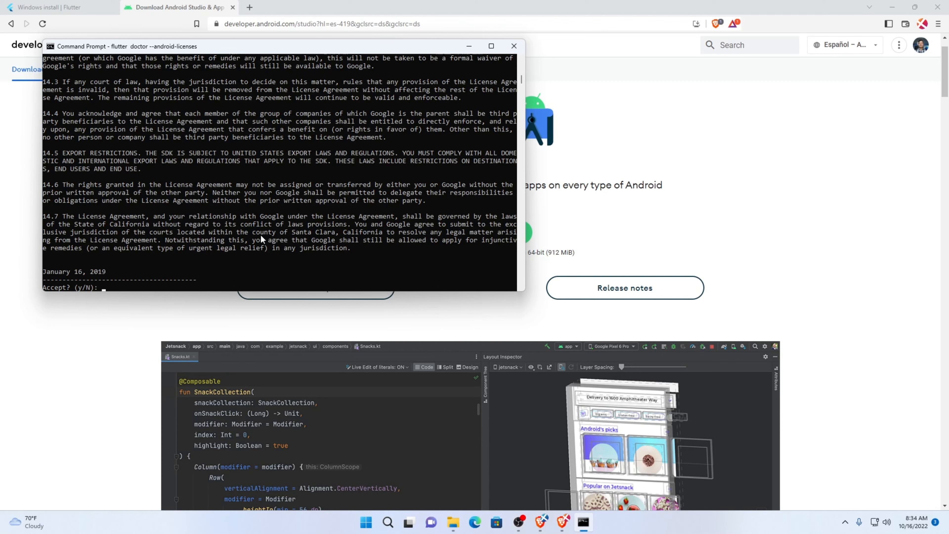
pyautogui.write('y')
pyautogui.press('Return')
pyautogui.write('y')
pyautogui.press('Return')
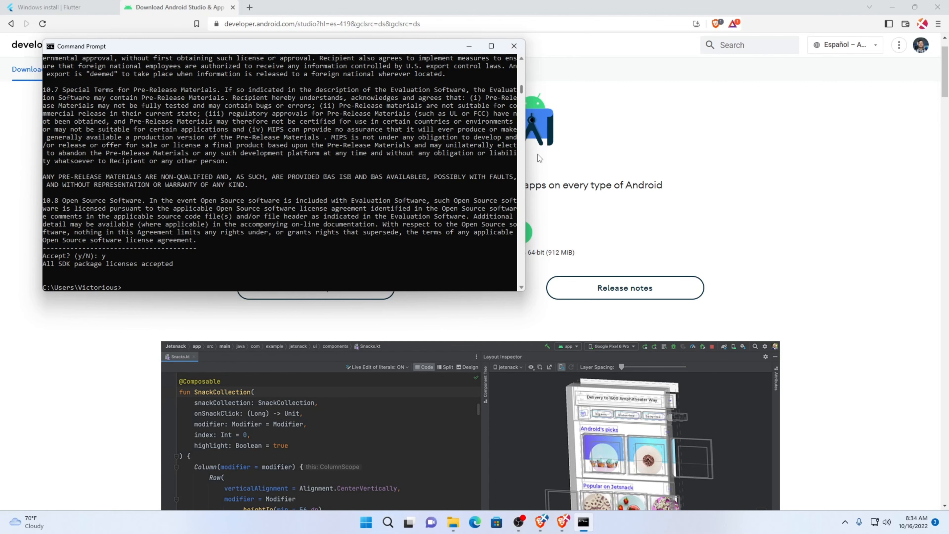
# Search Windows for visual and launch Visual Studio Code
pyautogui.press('super')
pyautogui.write('visual')
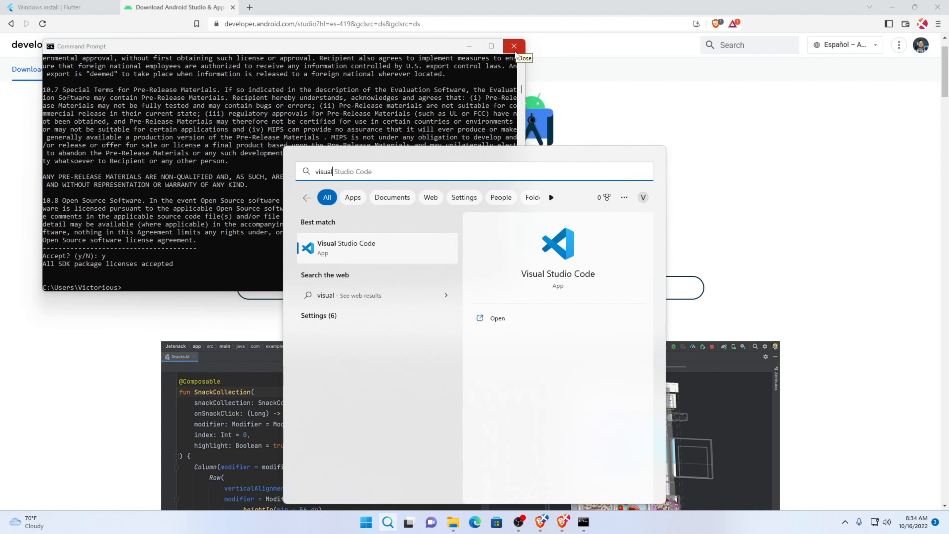
pyautogui.press('Return')
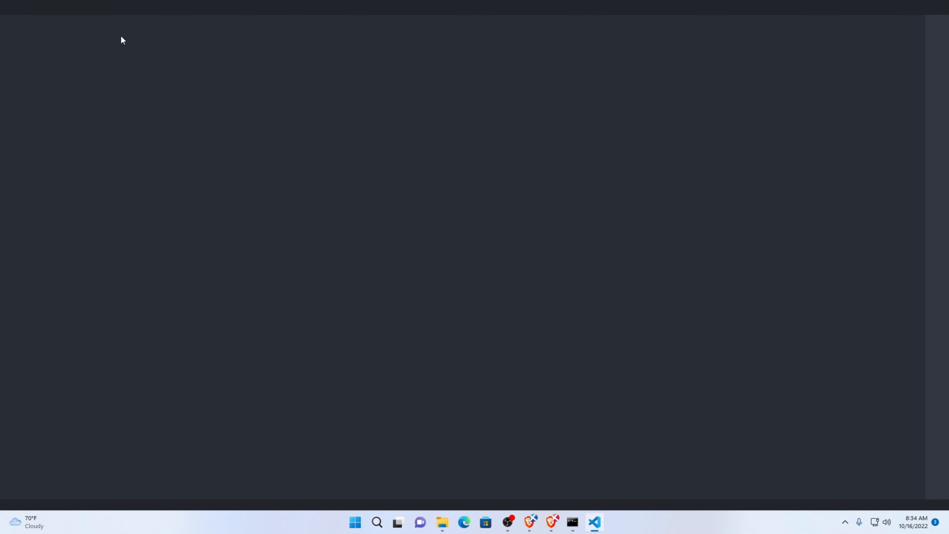
# Begin opening a folder, create a folder named Projects in the user's home directory, and enter it
pyautogui.click(24, 6)
pyautogui.click(64, 79)
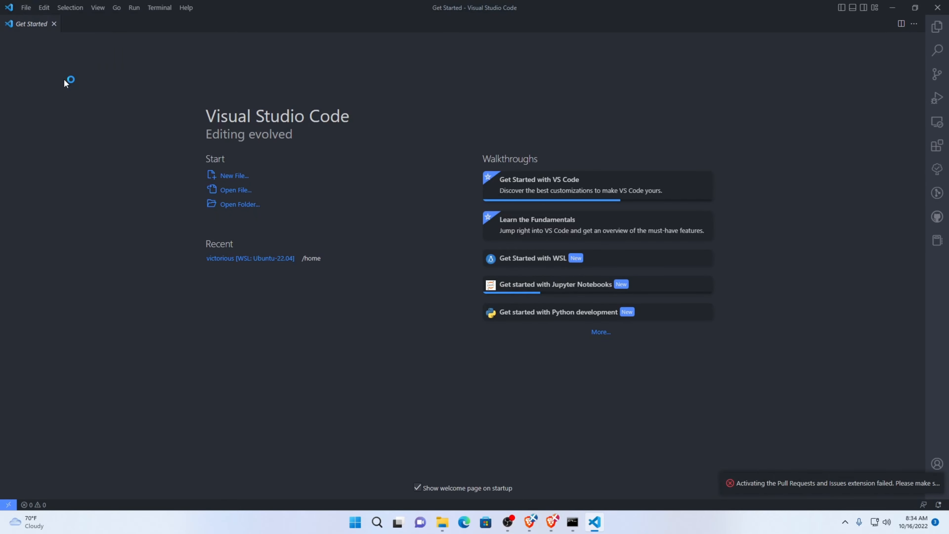
pyautogui.rightClick(287, 144)
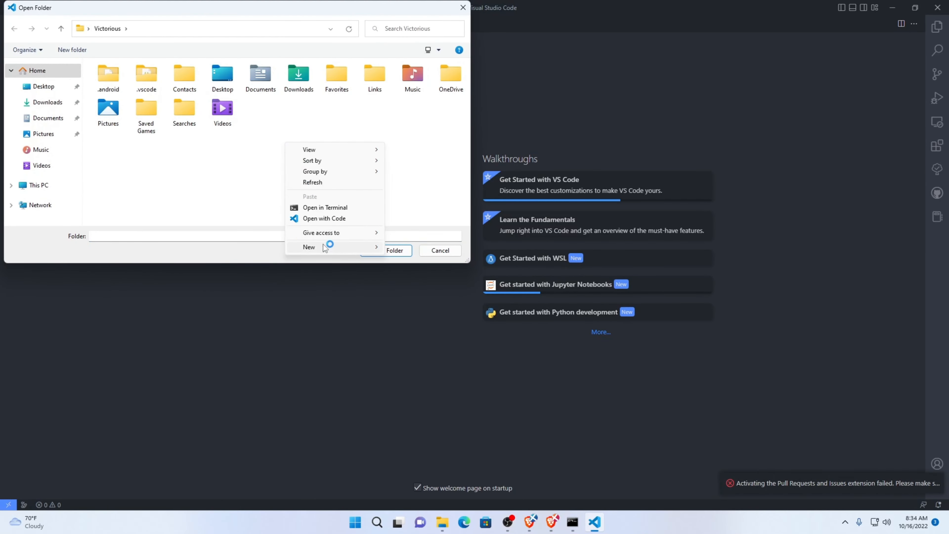
pyautogui.moveTo(329, 247)
pyautogui.click(405, 248)
pyautogui.write('P')
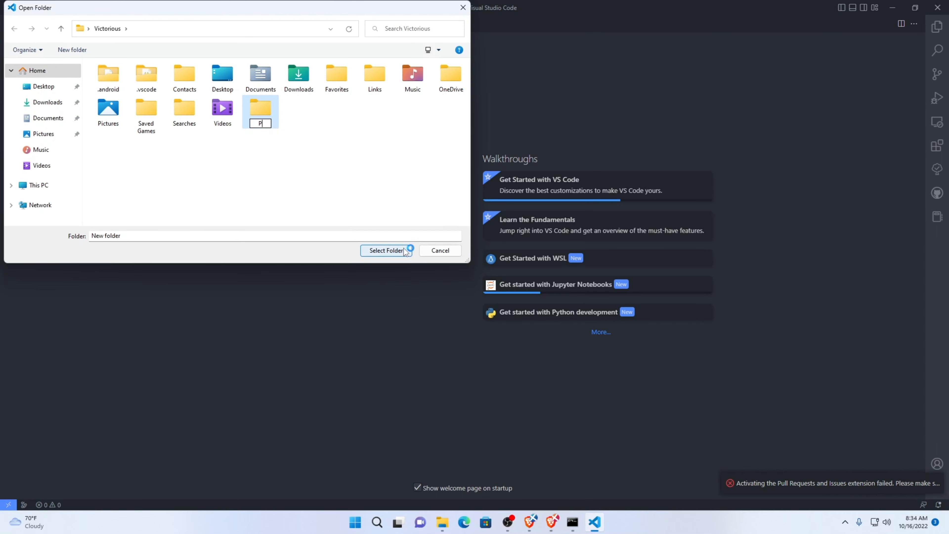
pyautogui.write('rojects')
pyautogui.press('Return')
pyautogui.press('Return')
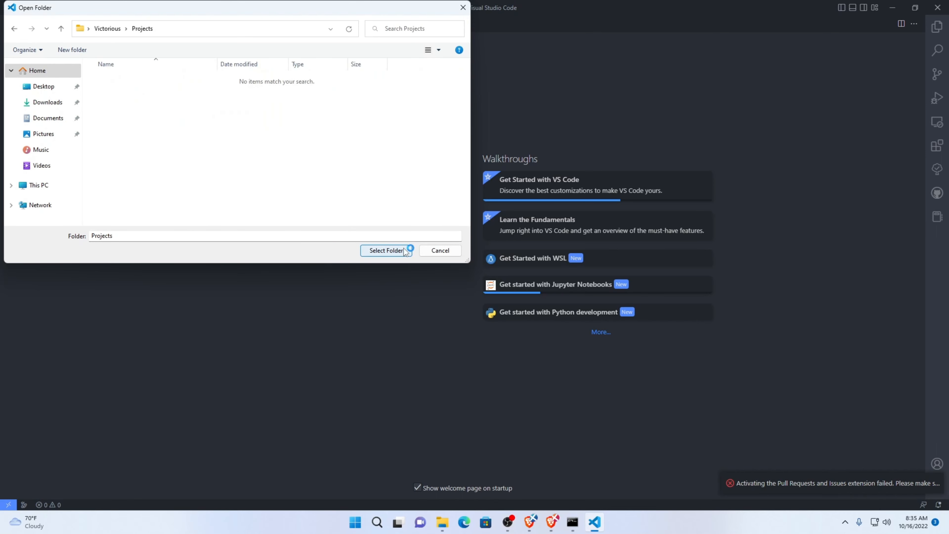
# Create a subfolder named flutter inside Projects and open it as the working folder
pyautogui.rightClick(353, 154)
pyautogui.moveTo(413, 270)
pyautogui.click(492, 269)
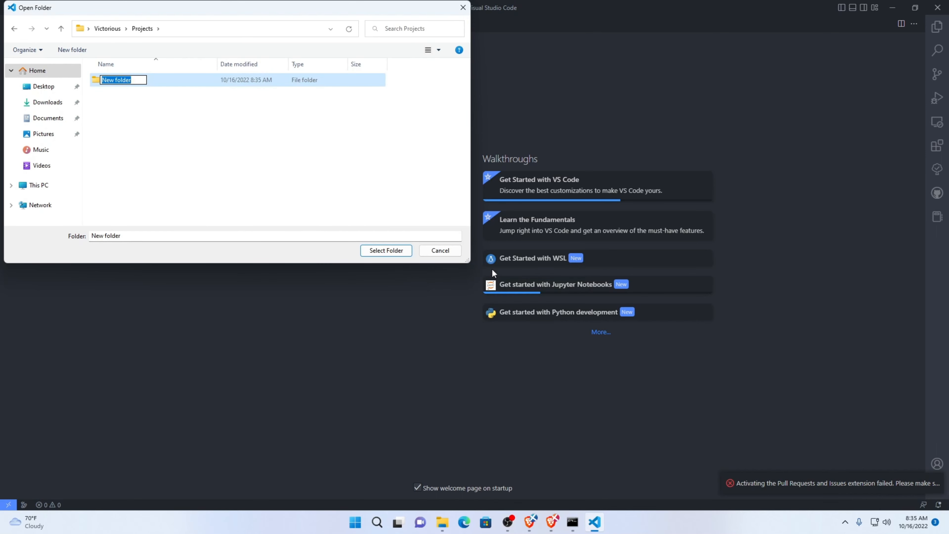
pyautogui.write('flutter')
pyautogui.press('Return')
pyautogui.press('Return')
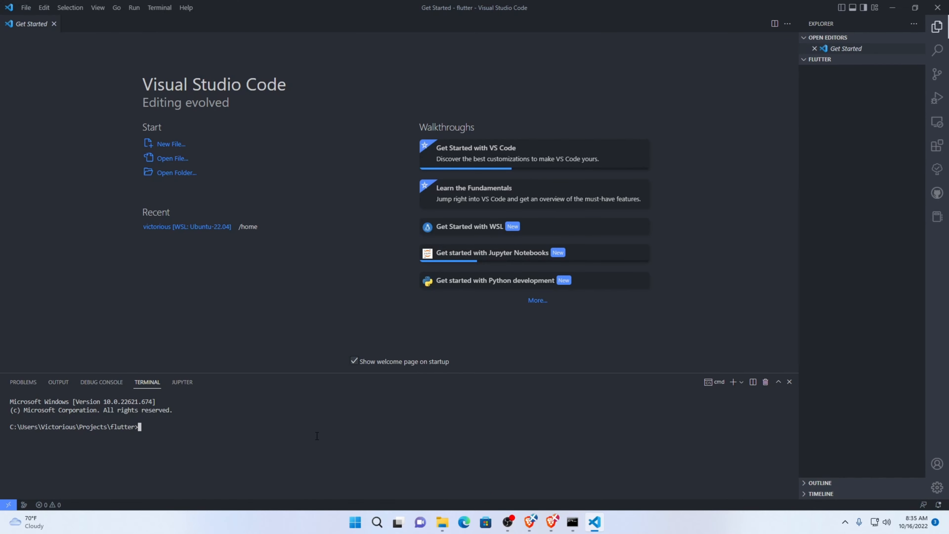
# Run flutter create testinstallflutter in the integrated terminal and expand the new project folder
pyautogui.write('flutter create testinstallflutter')
pyautogui.press('Return')
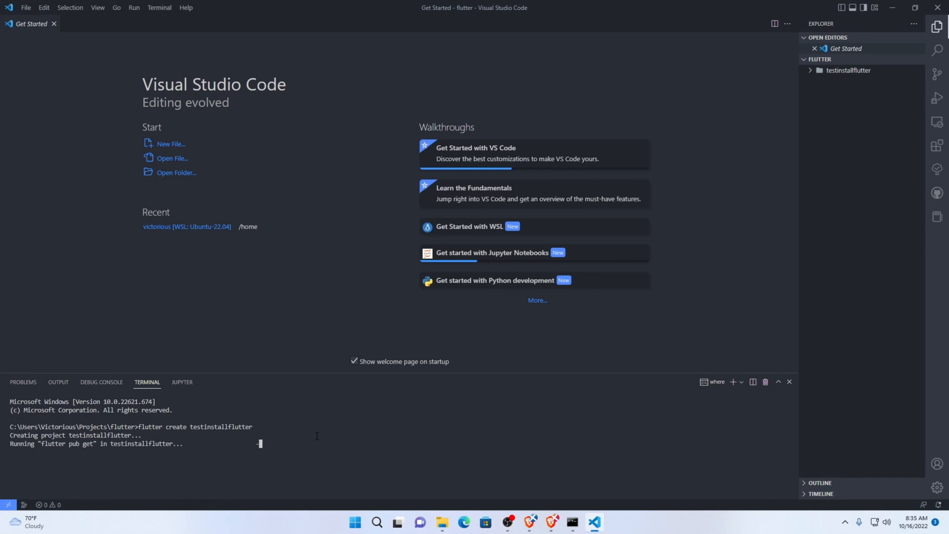
pyautogui.click(843, 72)
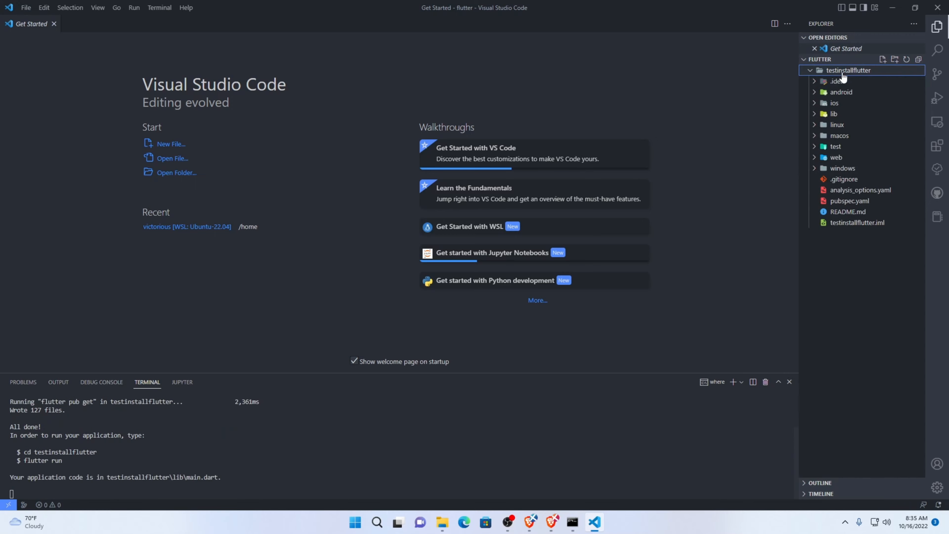
# Open the testinstallflutter project folder as the working folder
pyautogui.click(26, 7)
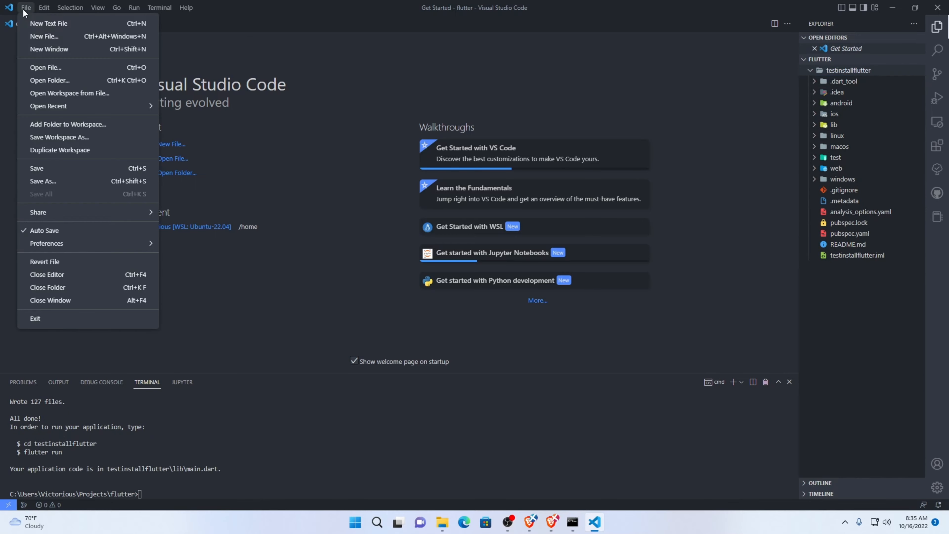
pyautogui.click(51, 80)
pyautogui.doubleClick(151, 80)
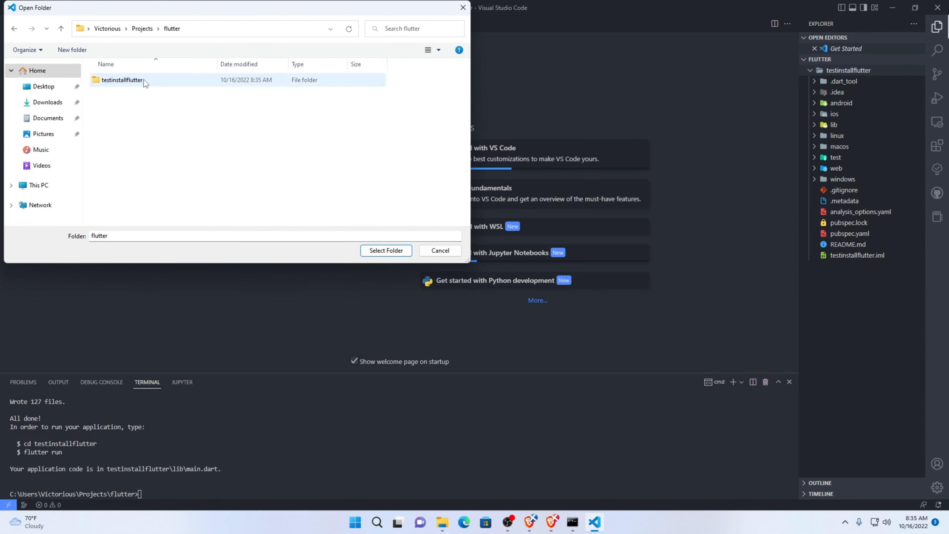
pyautogui.doubleClick(150, 81)
pyautogui.click(385, 251)
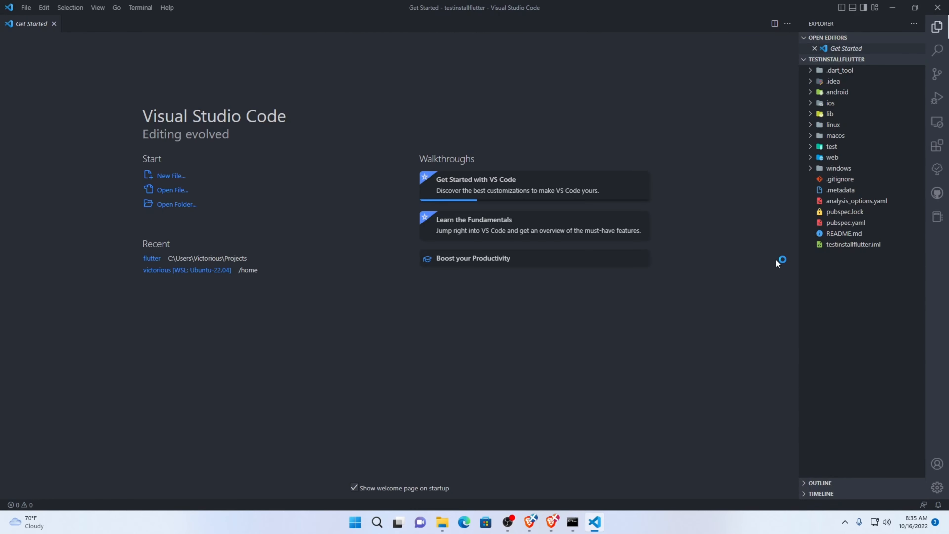
# Open main.dart from the project's lib folder and dismiss the error notifications
pyautogui.click(830, 113)
pyautogui.click(843, 124)
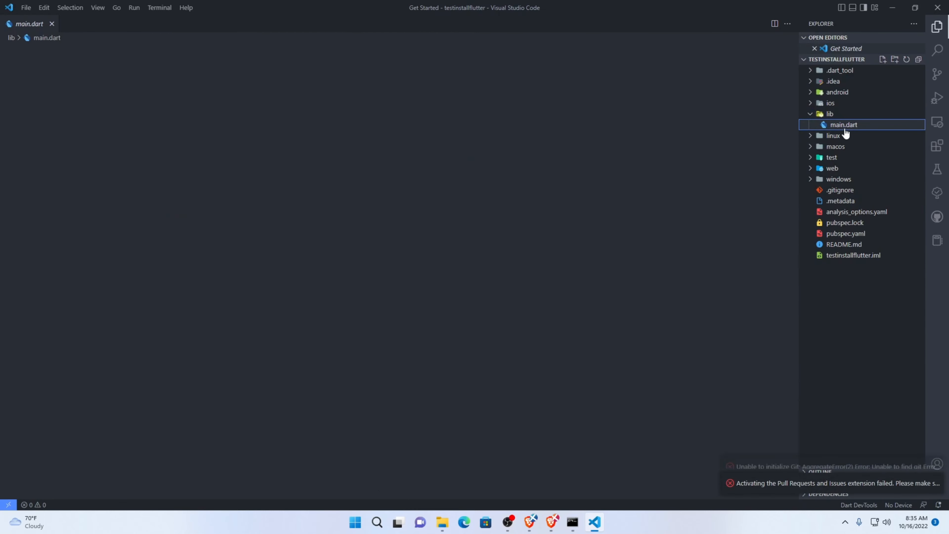
pyautogui.click(934, 454)
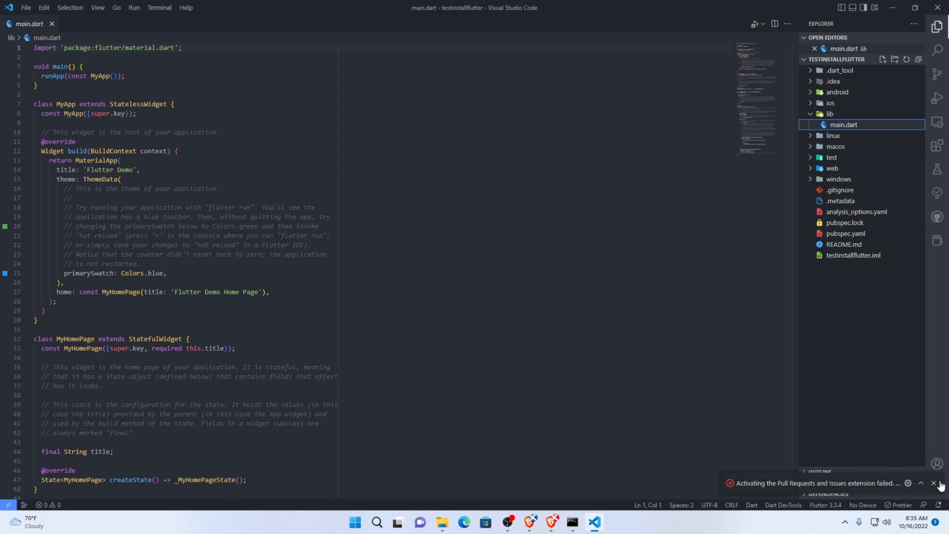
pyautogui.click(935, 483)
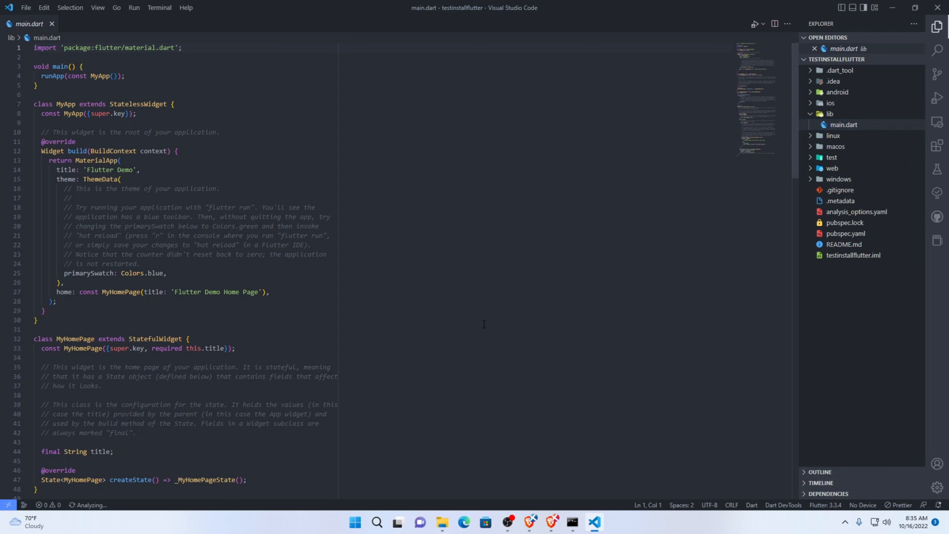